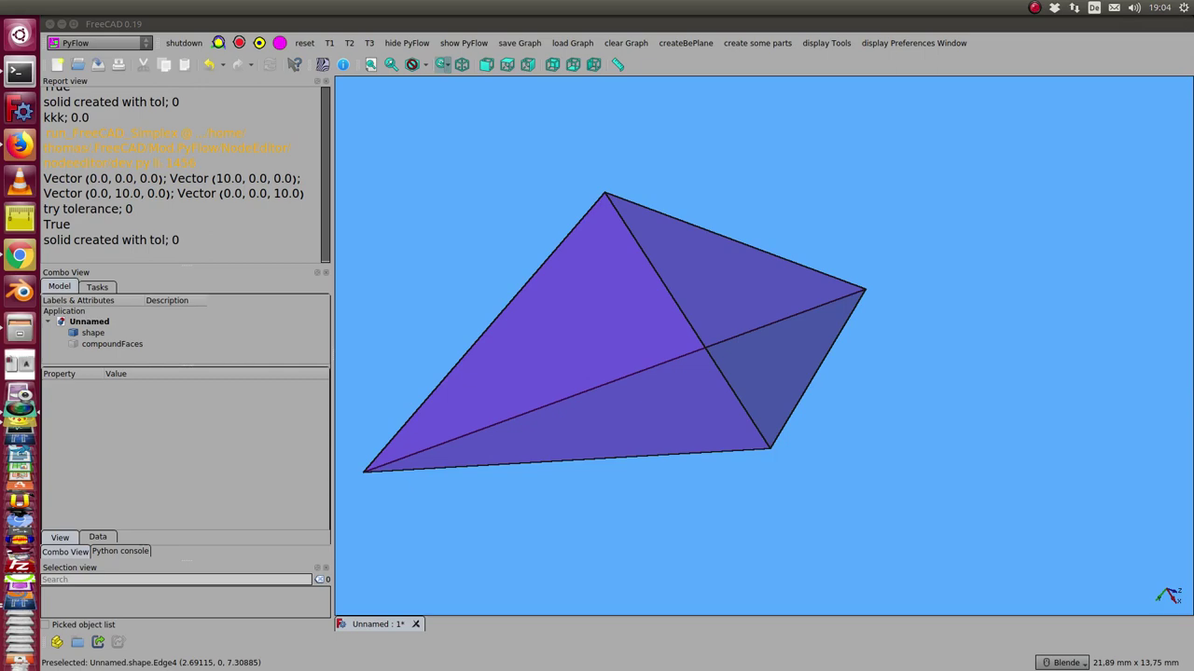
# Add a FreeCAD_Edge node to the PyFlow graph and connect the FreeCAD_Simplex node's Shape_out to its Shape_in
pyautogui.moveTo(1193, 108); pyautogui.dragTo(531, 75)
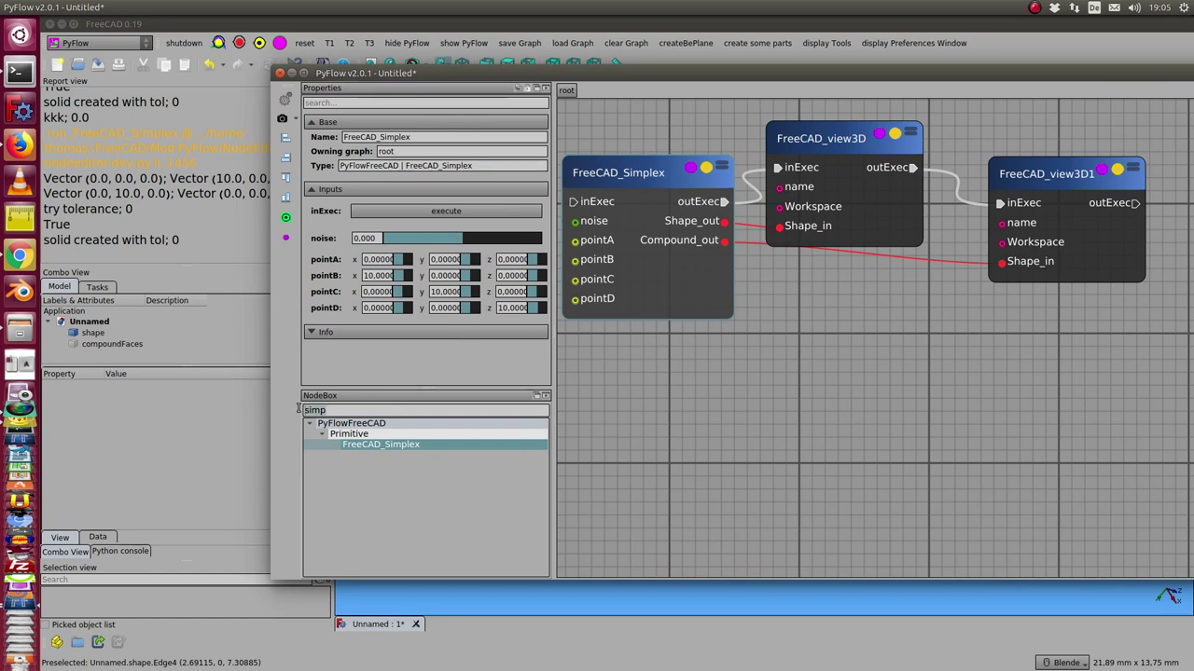
pyautogui.write('edge')
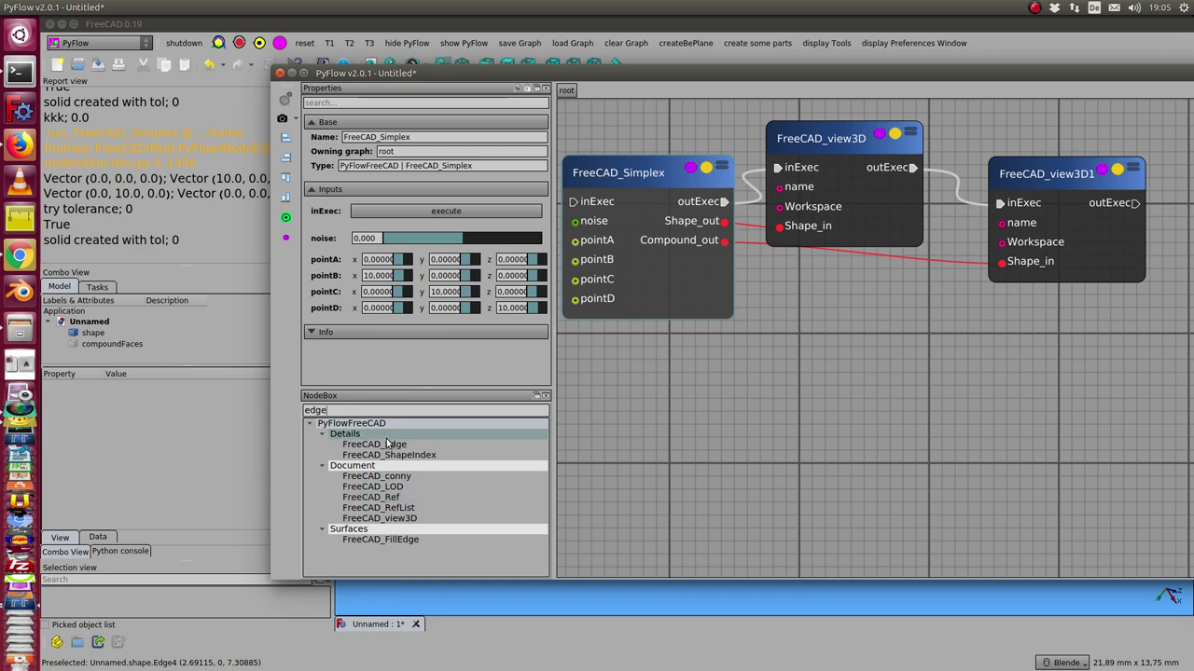
pyautogui.moveTo(387, 445); pyautogui.dragTo(790, 295)
pyautogui.moveTo(724, 221); pyautogui.dragTo(806, 361)
pyautogui.moveTo(724, 222); pyautogui.dragTo(808, 379)
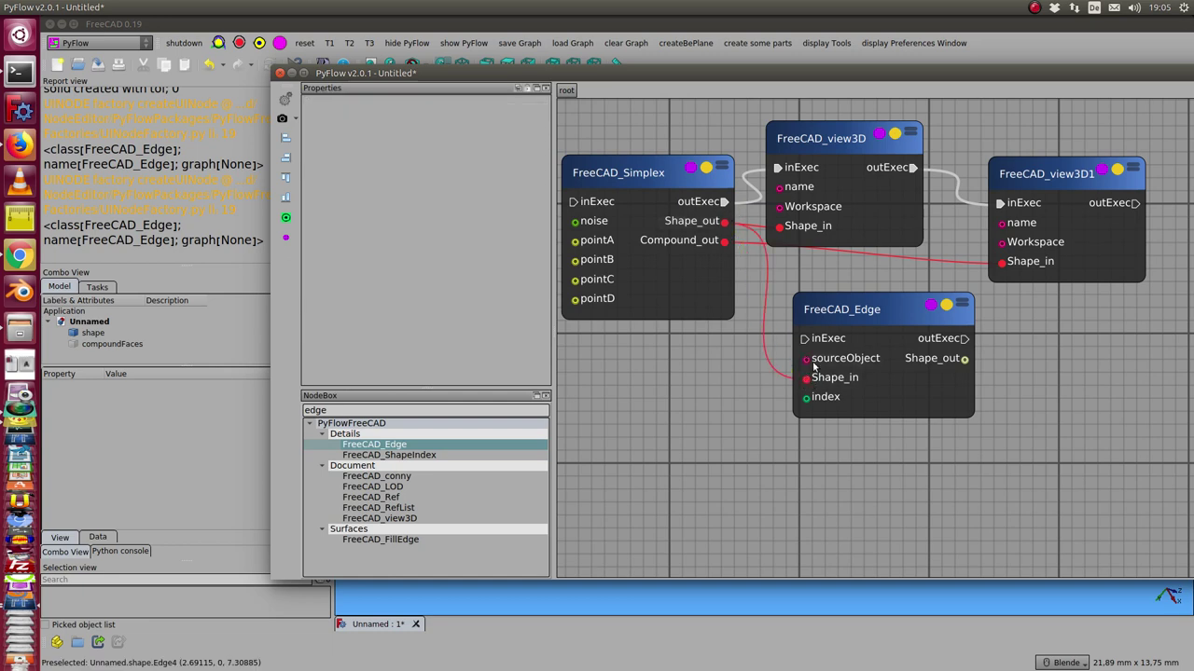
# Create a 3D preview object for the FreeCAD_Edge node
pyautogui.click(839, 317)
pyautogui.moveTo(765, 69); pyautogui.dragTo(986, 89)
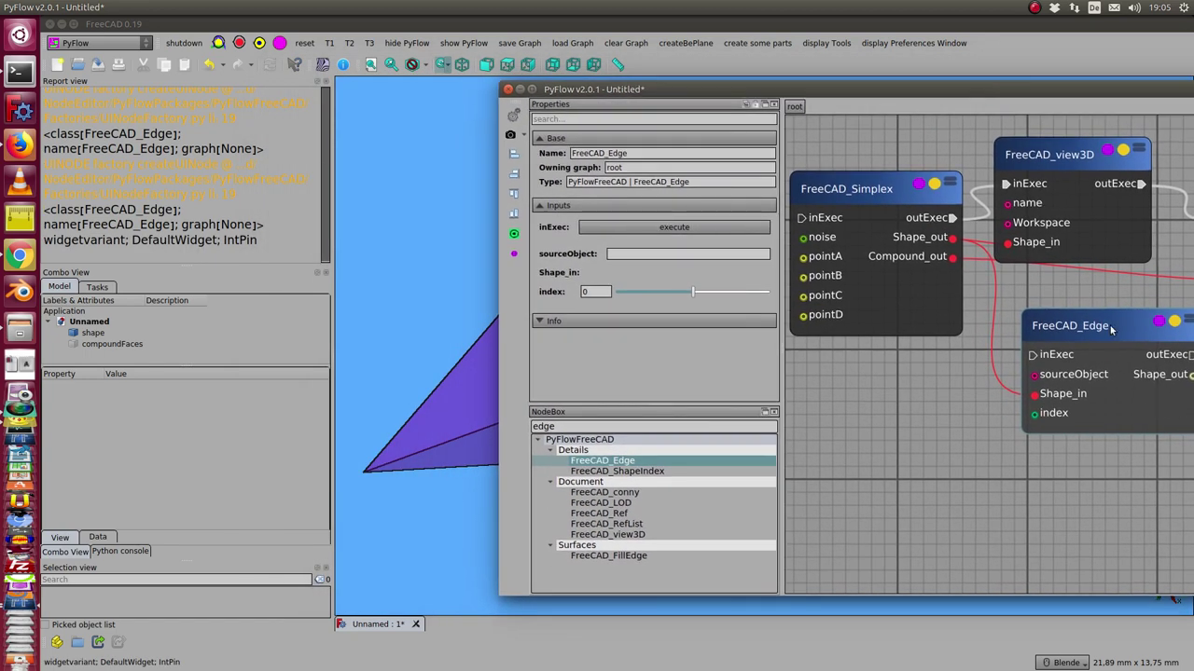
pyautogui.click(1110, 326)
pyautogui.click(1085, 330)
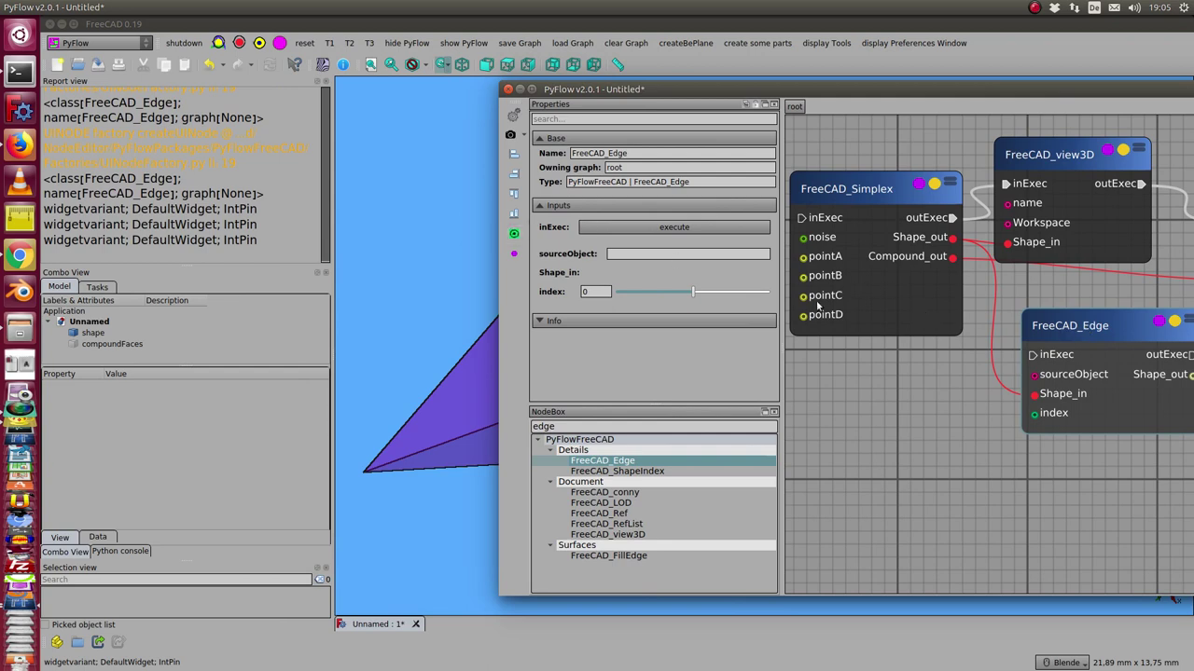
pyautogui.click(514, 234)
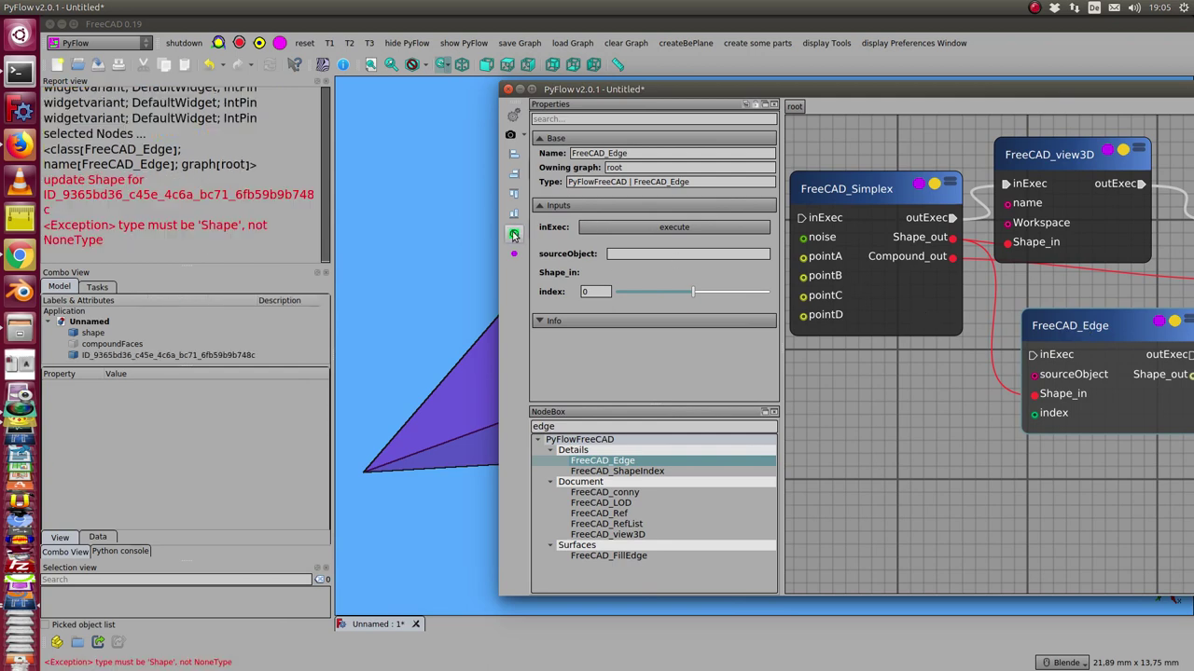
# Run the FreeCAD_Simplex node to update the edge preview, and uncover the 3D view
pyautogui.moveTo(839, 91); pyautogui.dragTo(515, 340)
pyautogui.click(594, 436)
pyautogui.moveTo(616, 339); pyautogui.dragTo(1193, 254)
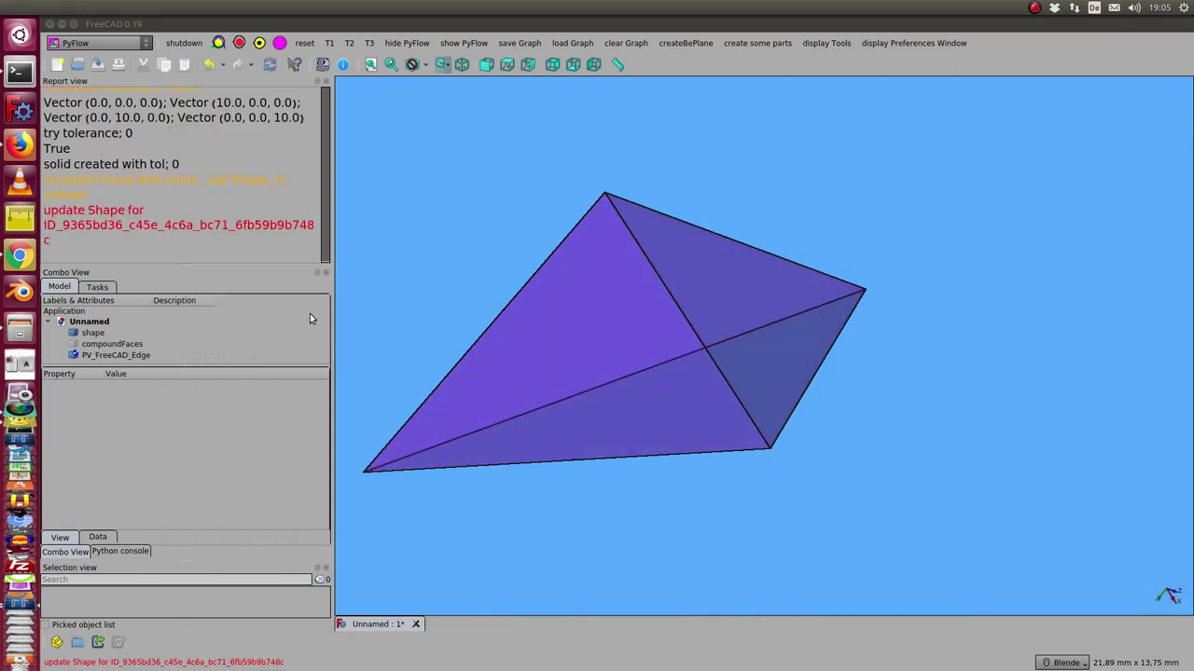
# Set the line color of the PV_FreeCAD_Edge preview to pink #ff007f and view the marked edge on the tetrahedron
pyautogui.click(115, 356)
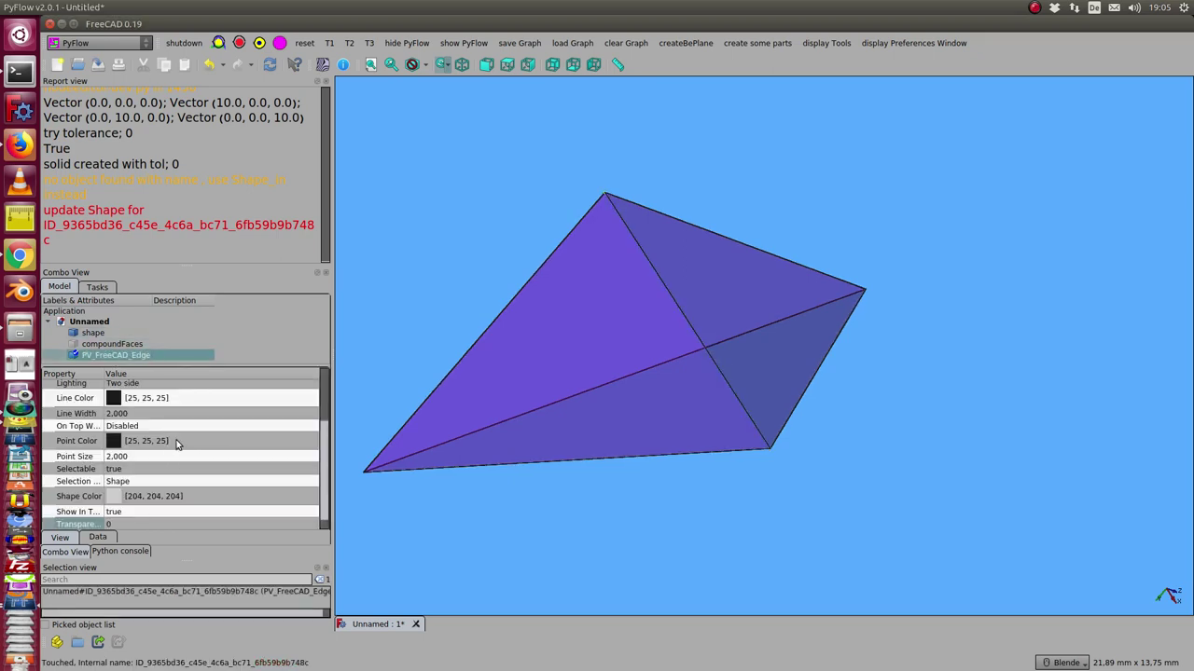
pyautogui.click(192, 399)
pyautogui.click(204, 401)
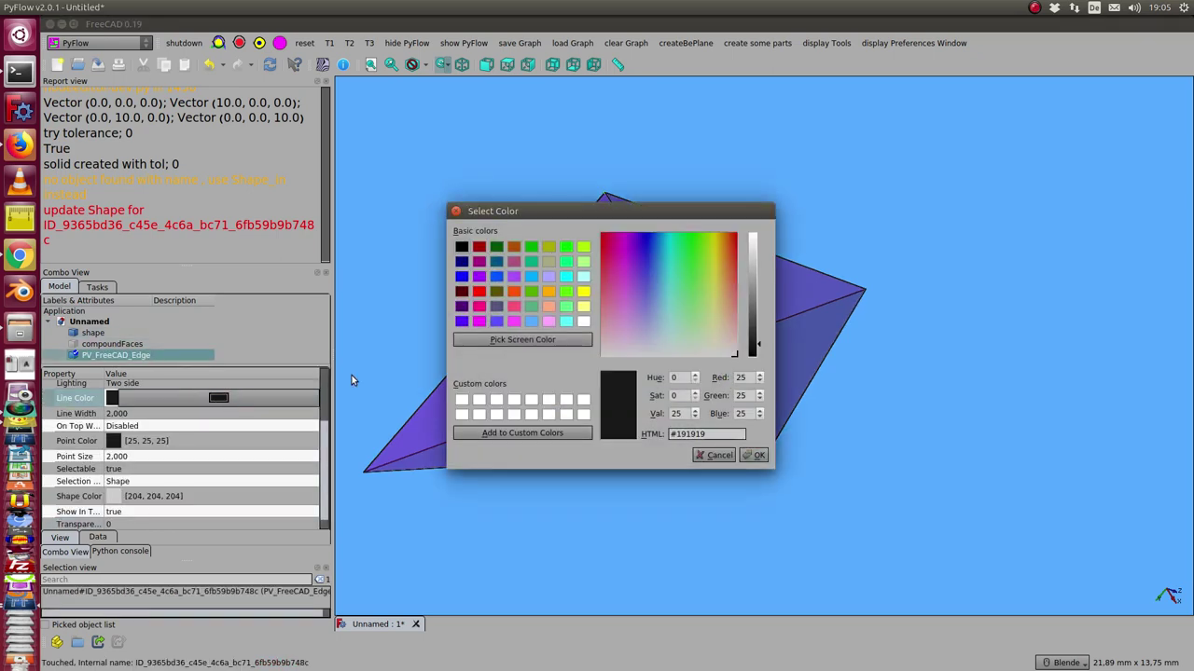
pyautogui.click(478, 306)
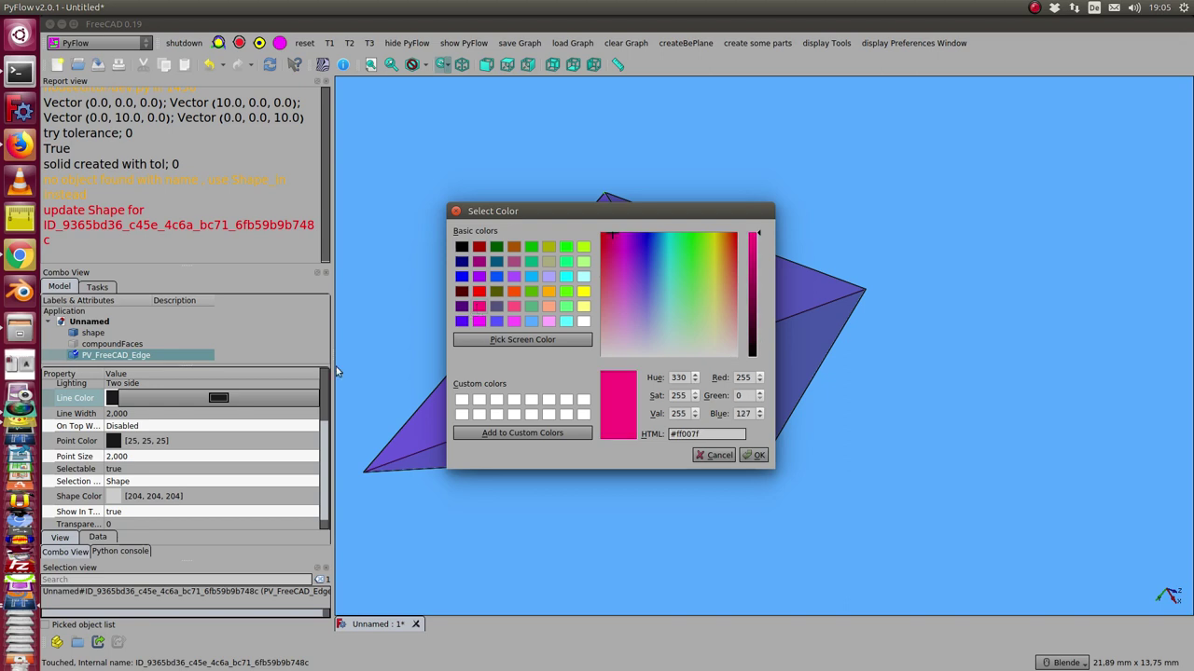
pyautogui.click(756, 456)
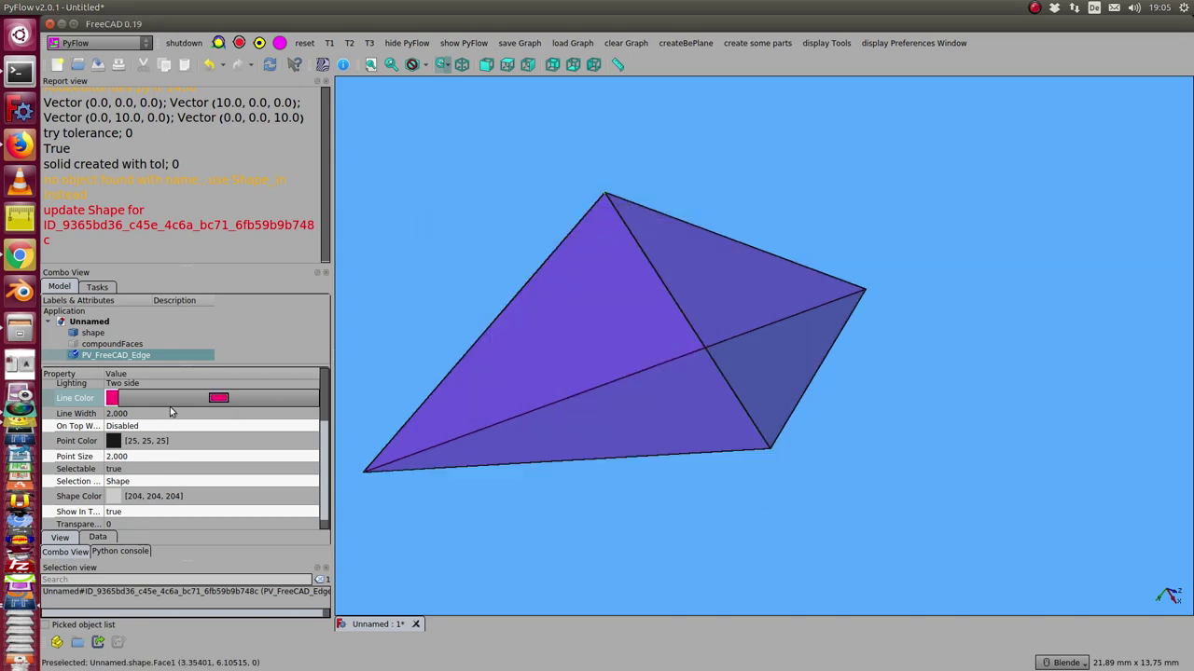
pyautogui.click(171, 412)
pyautogui.click(646, 520)
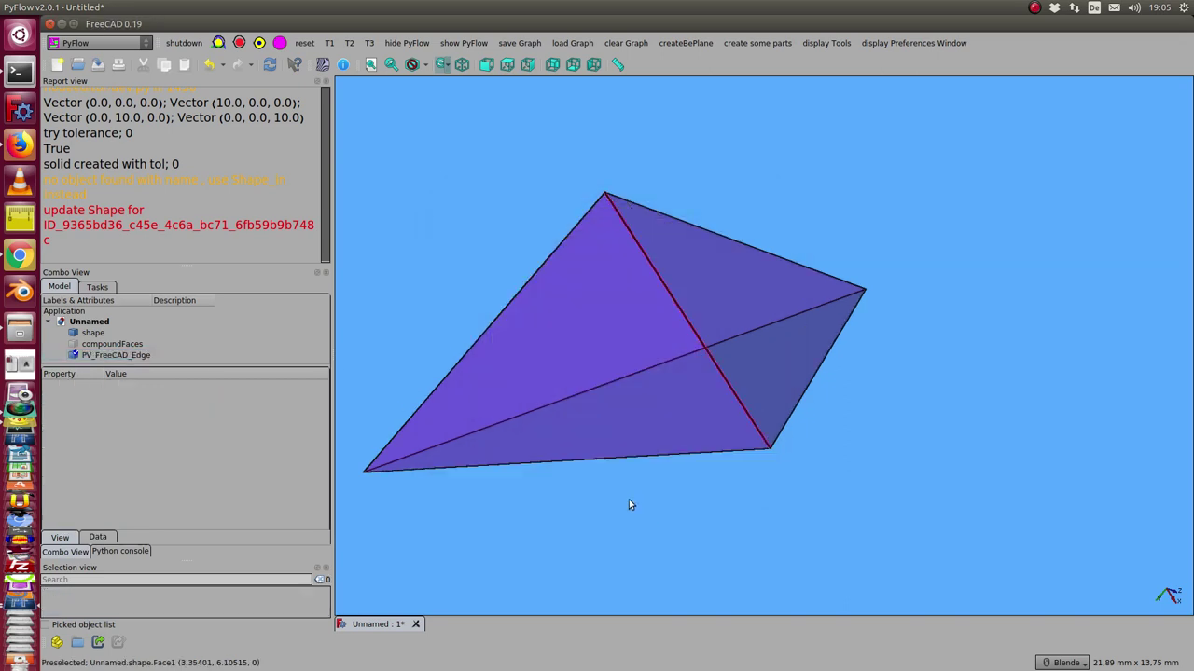
pyautogui.moveTo(632, 492); pyautogui.dragTo(606, 373, button='middle')
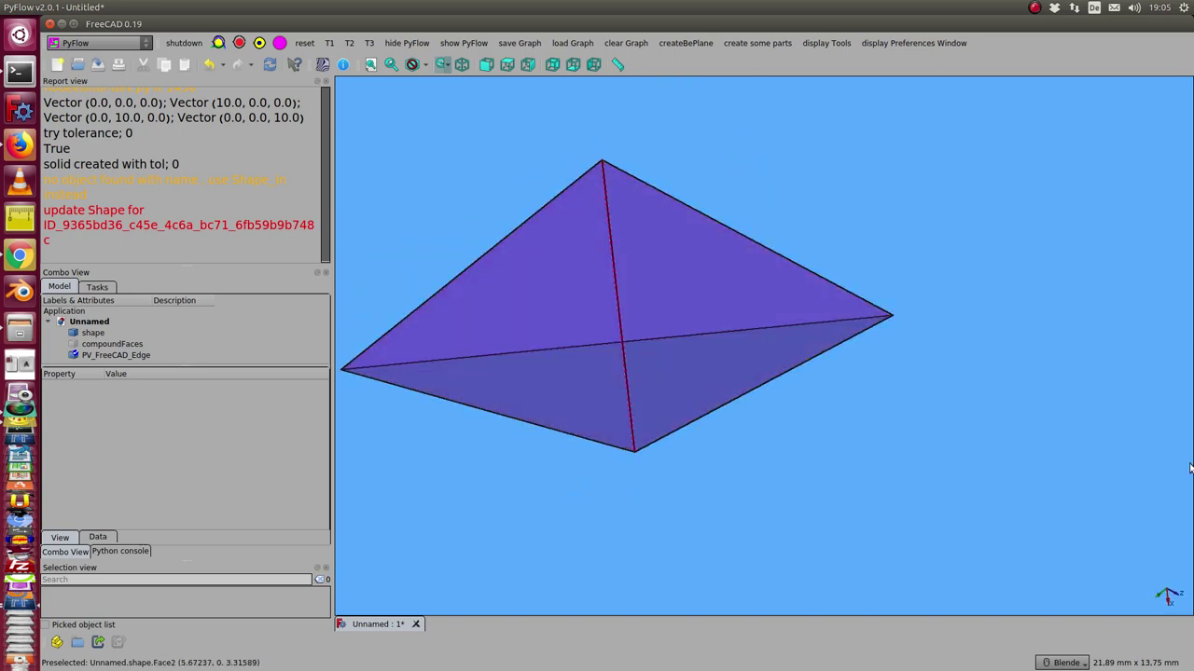
# Set the FreeCAD_Edge node's index to 1, execute the node and check the marked edge in the 3D view
pyautogui.moveTo(1193, 122); pyautogui.dragTo(488, 320)
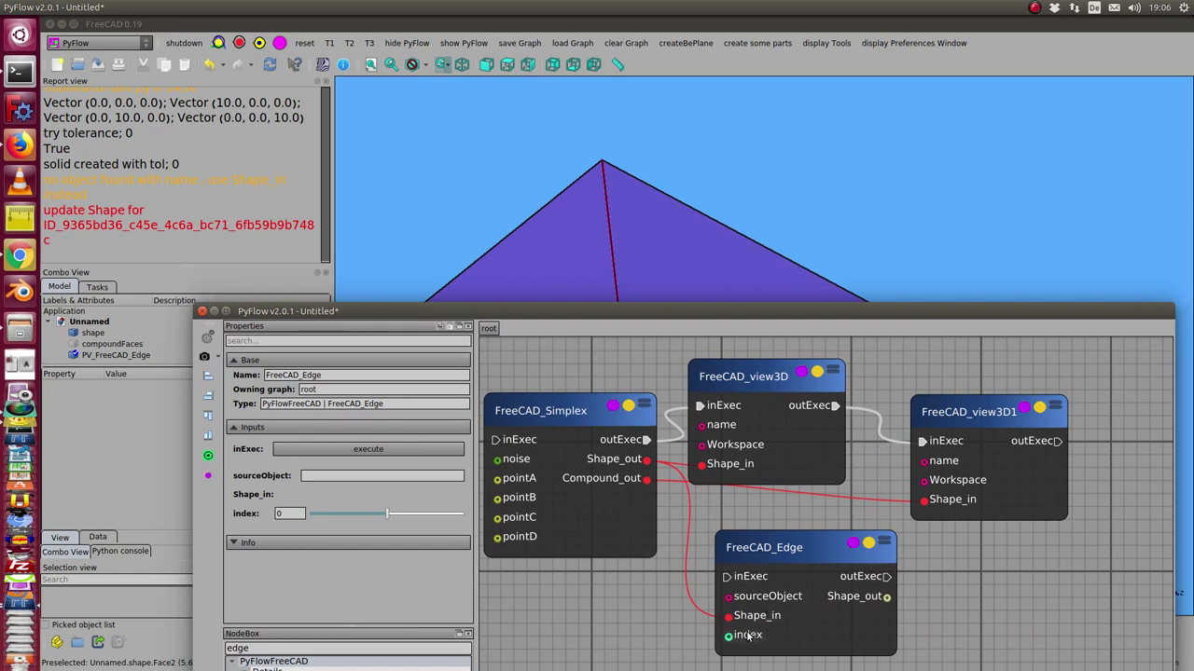
pyautogui.click(293, 512)
pyautogui.scroll(1, 291, 513)
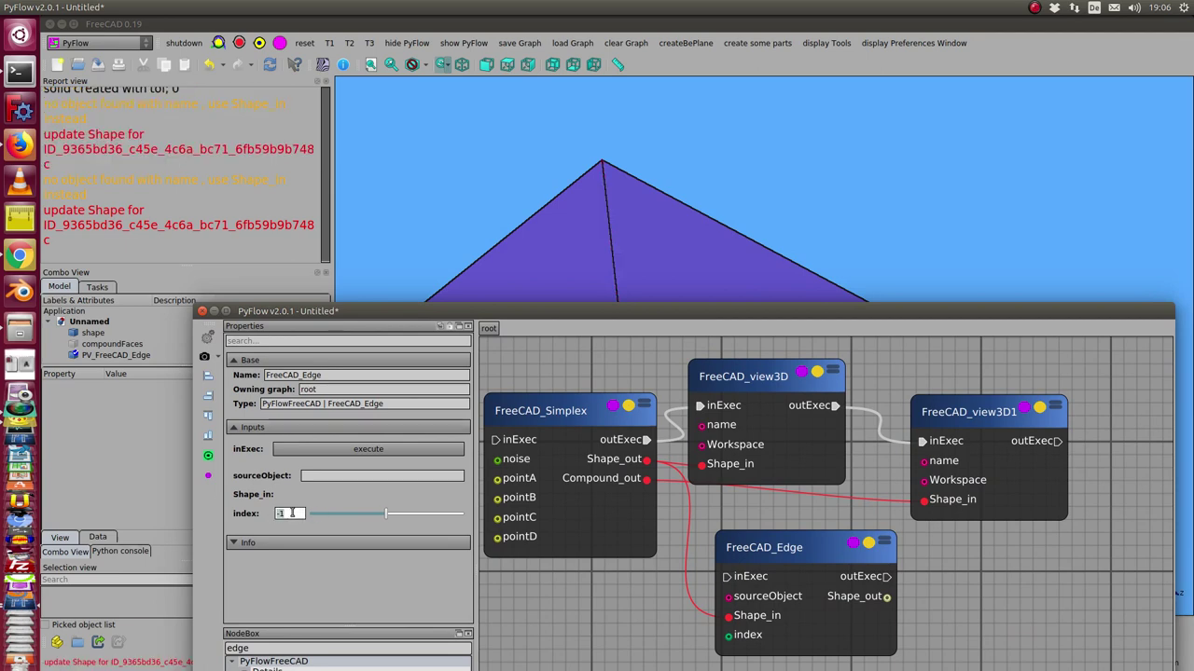
pyautogui.scroll(-1, 293, 513)
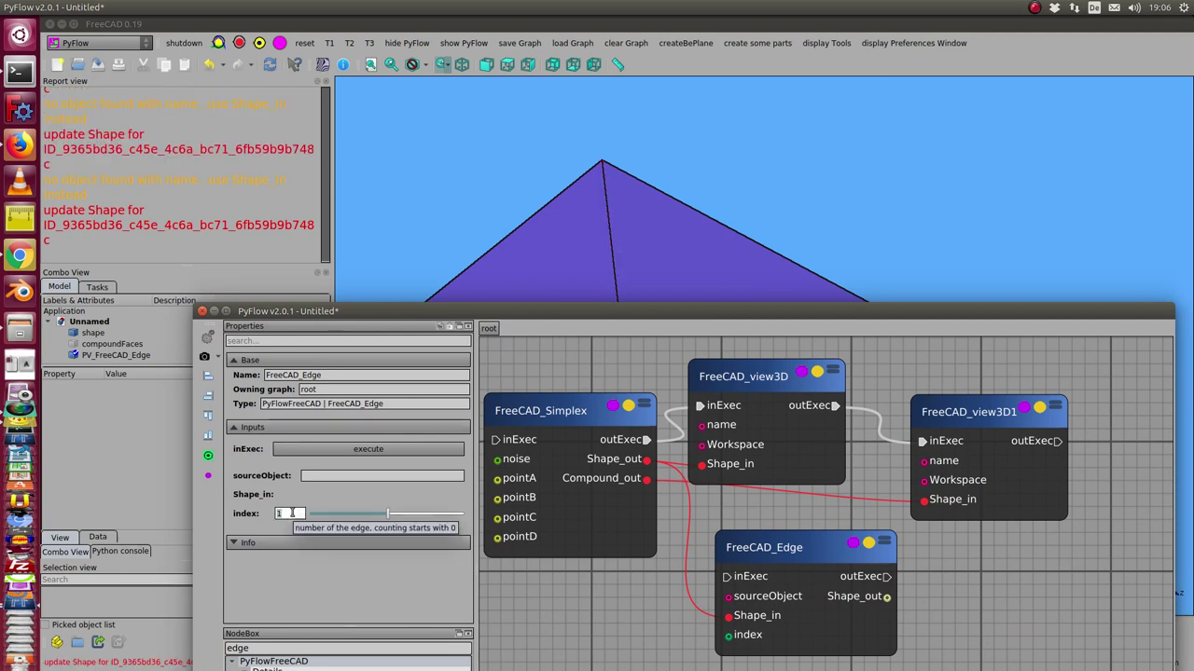
pyautogui.click(344, 450)
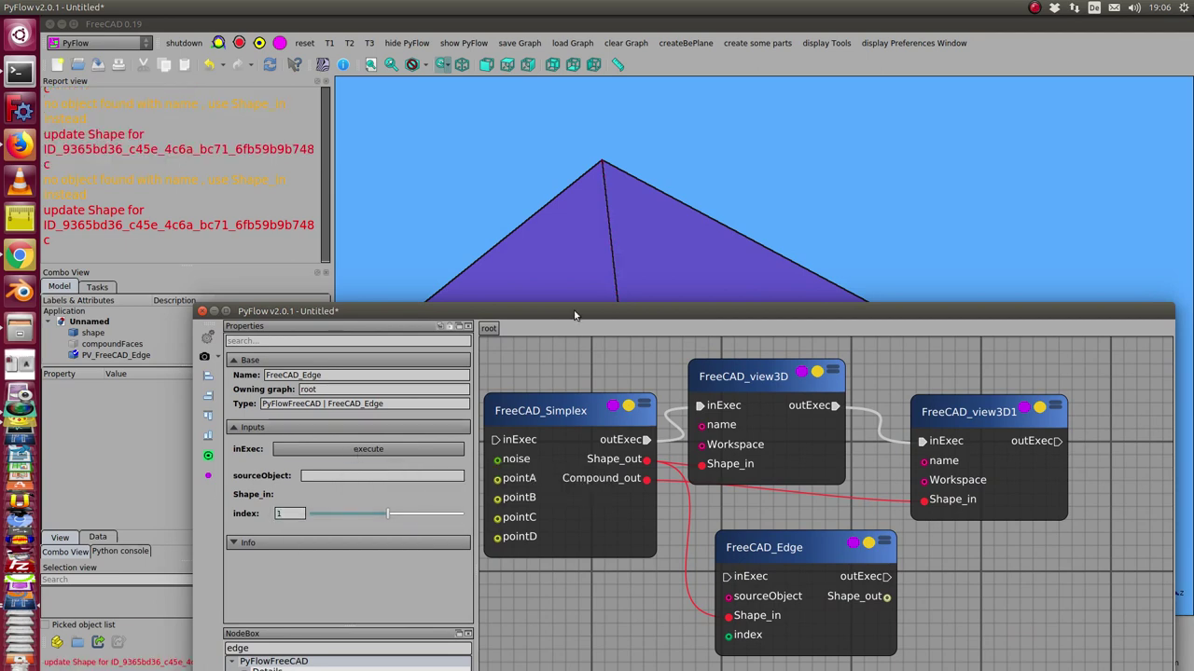
pyautogui.moveTo(705, 315); pyautogui.dragTo(1193, 301)
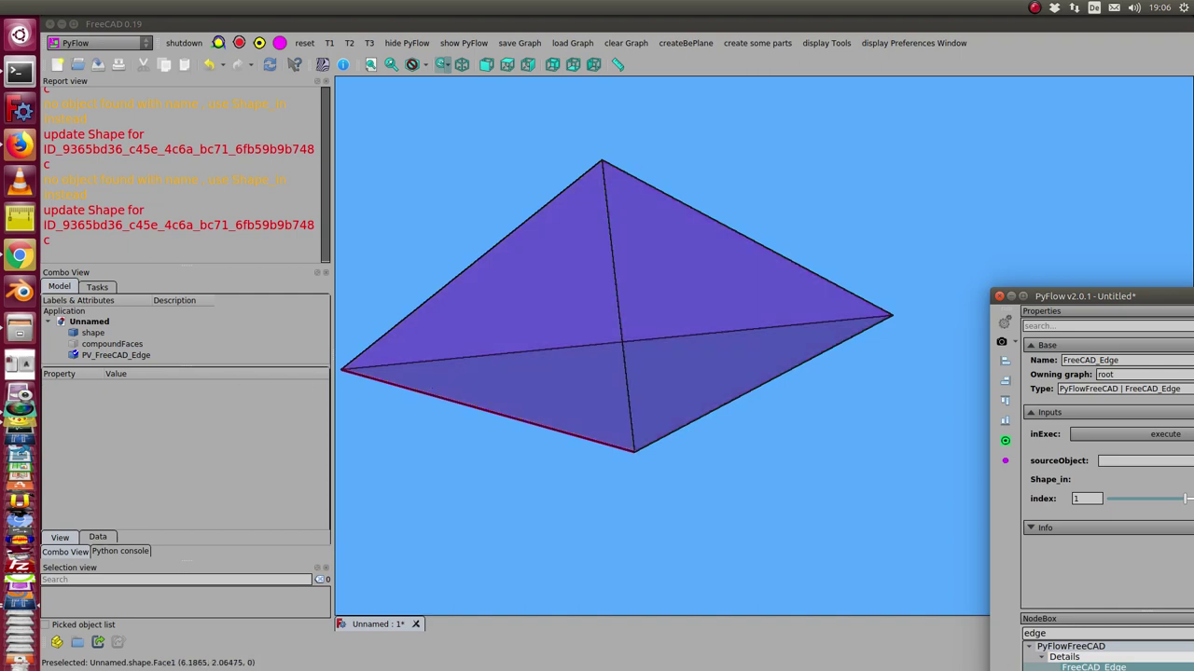
# Add a FreeCAD_Discretize node beside the FreeCAD_Edge node and connect the edge's Shape_out to its Wire input
pyautogui.moveTo(1193, 295); pyautogui.dragTo(579, 98)
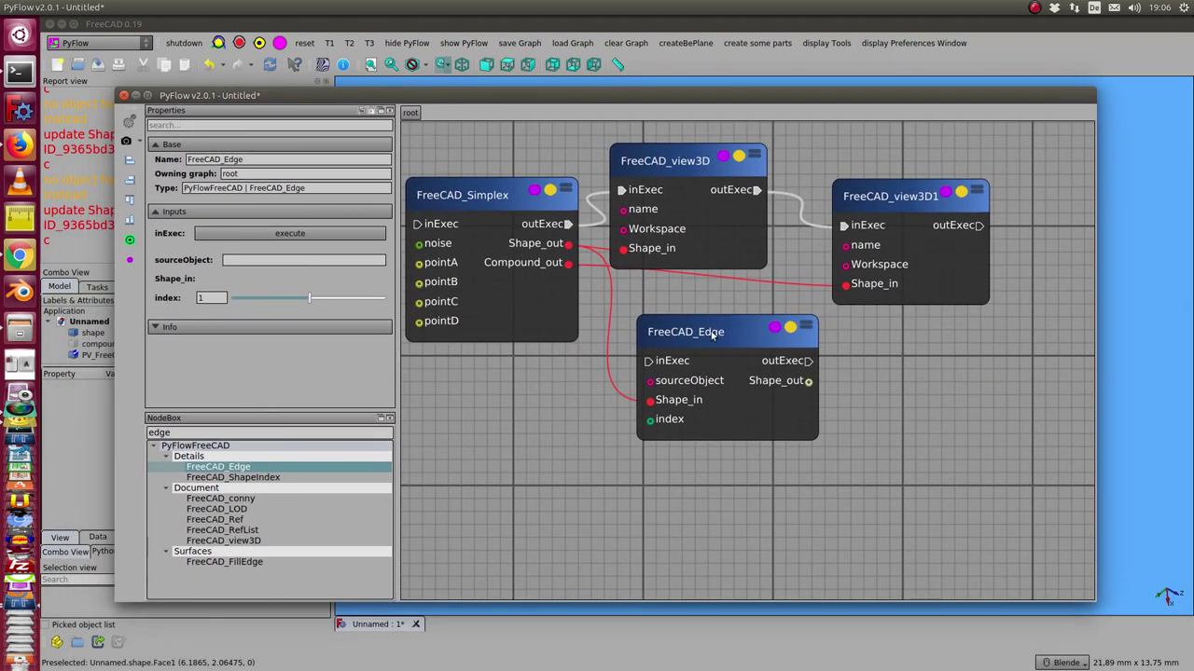
pyautogui.moveTo(712, 335); pyautogui.dragTo(689, 353)
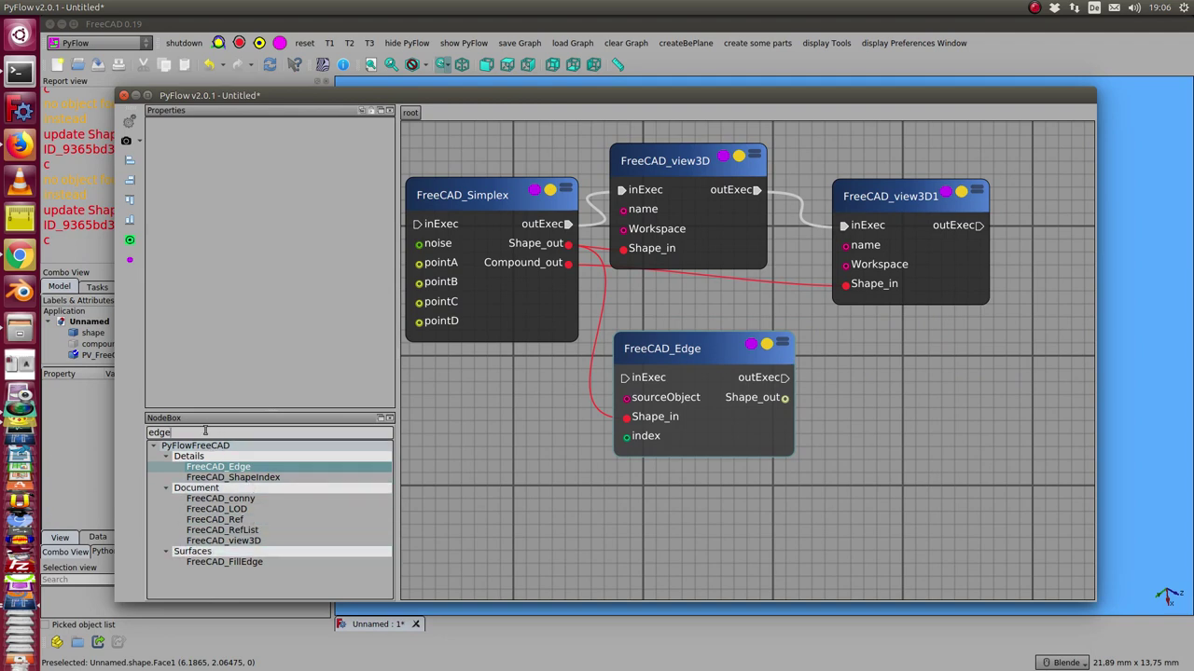
pyautogui.moveTo(205, 431); pyautogui.dragTo(149, 434)
pyautogui.write('discre')
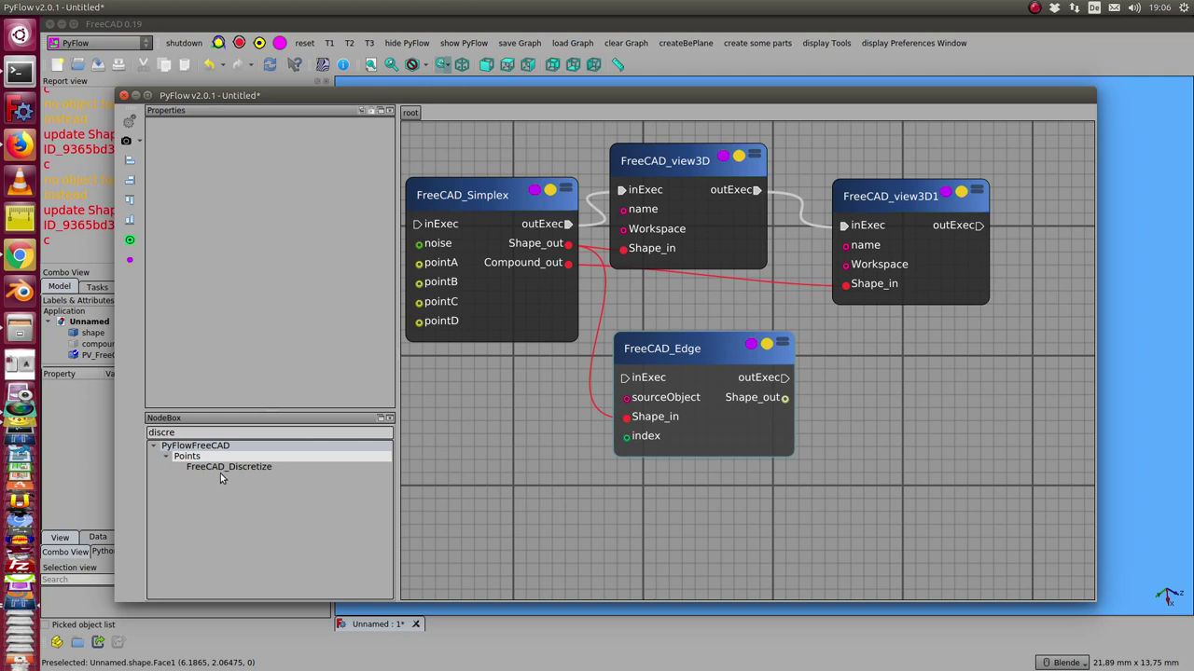
pyautogui.moveTo(270, 470); pyautogui.dragTo(855, 343)
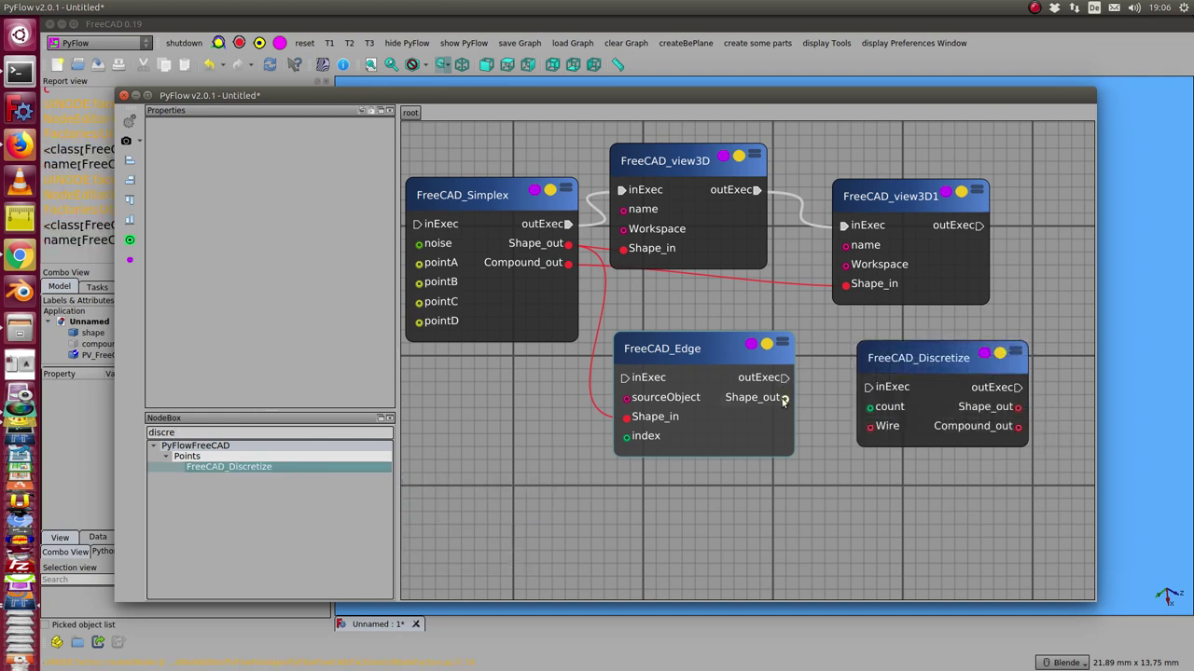
pyautogui.moveTo(783, 399); pyautogui.dragTo(870, 429)
# Set the FreeCAD_Discretize node's count to 10 and execute the node
pyautogui.click(904, 356)
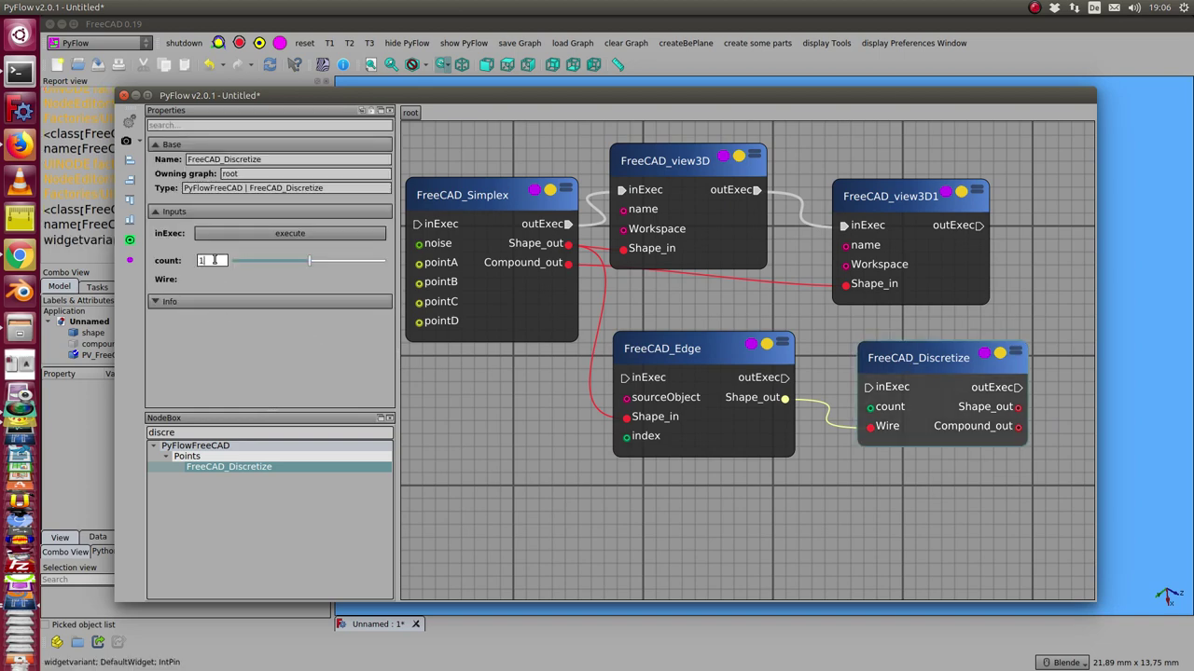
pyautogui.write('0')
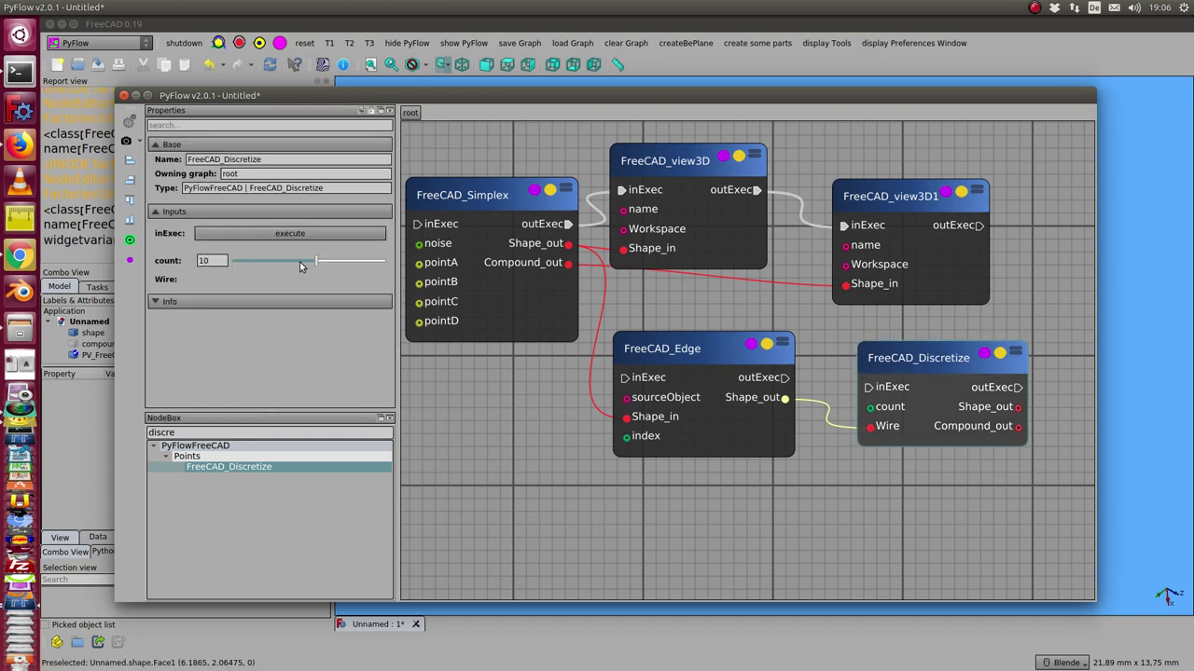
pyautogui.click(235, 233)
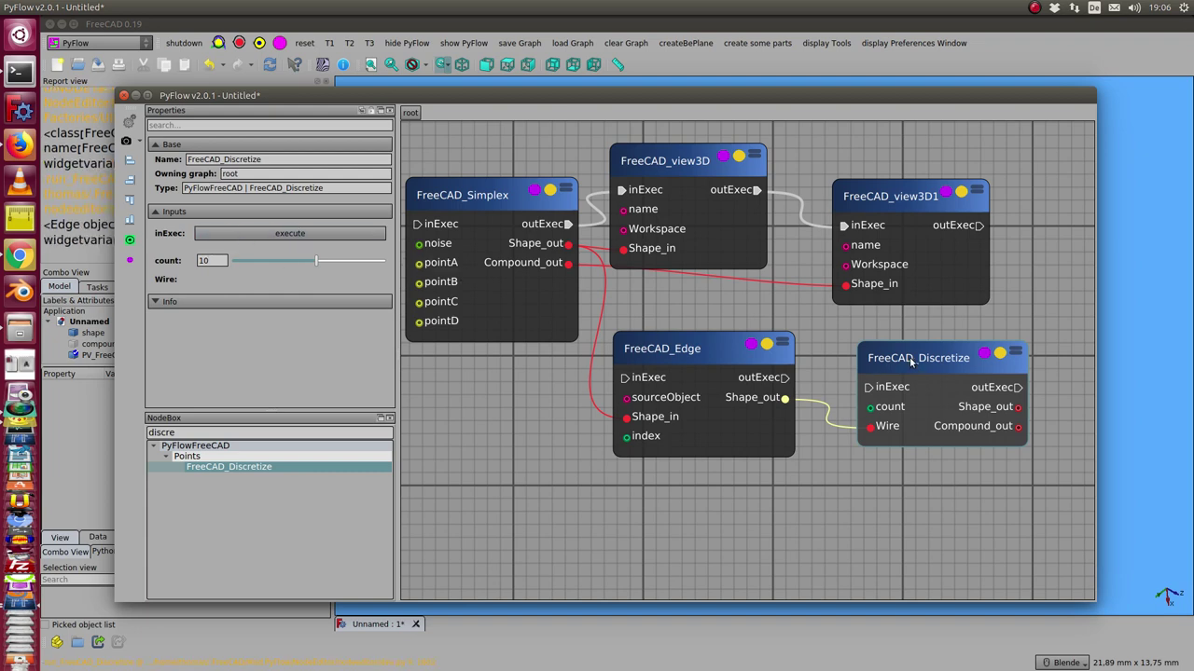
# Create a preview object for the FreeCAD_Discretize node and rerun the Edge and Discretize nodes
pyautogui.click(130, 242)
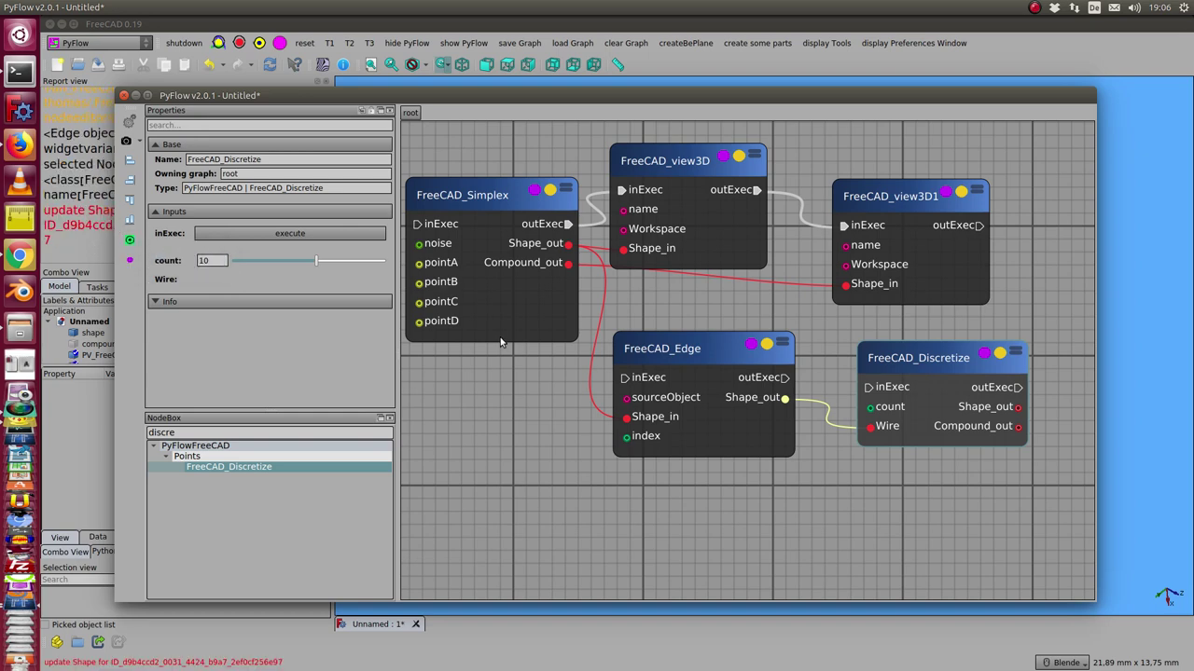
pyautogui.click(701, 345)
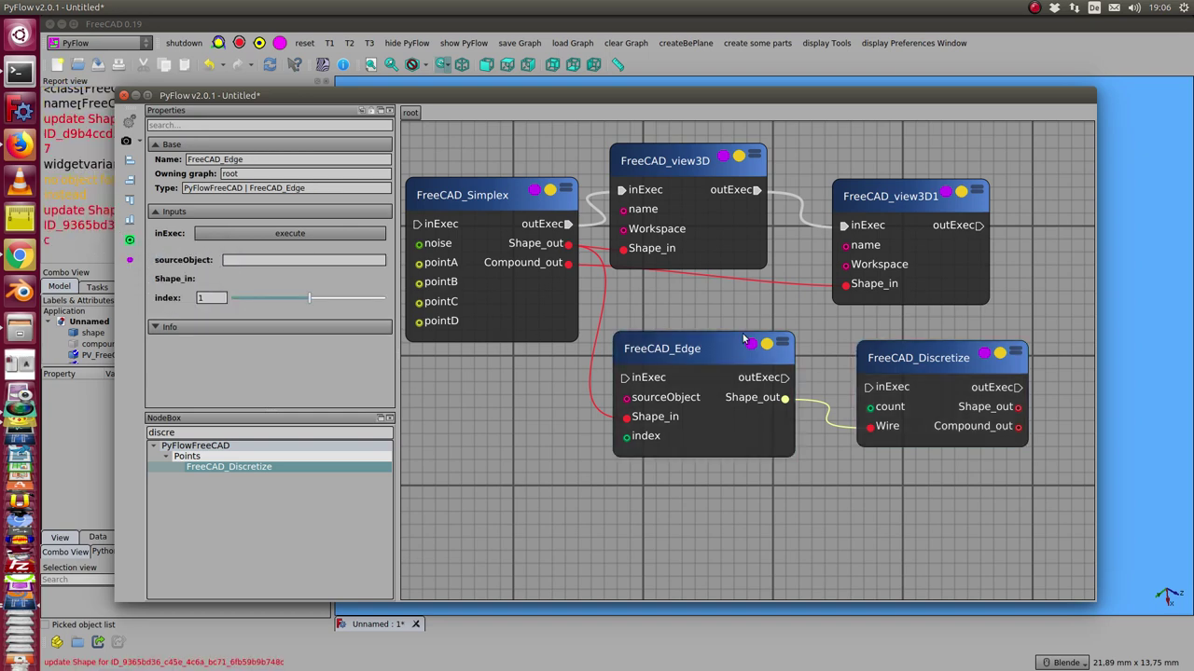
pyautogui.click(987, 355)
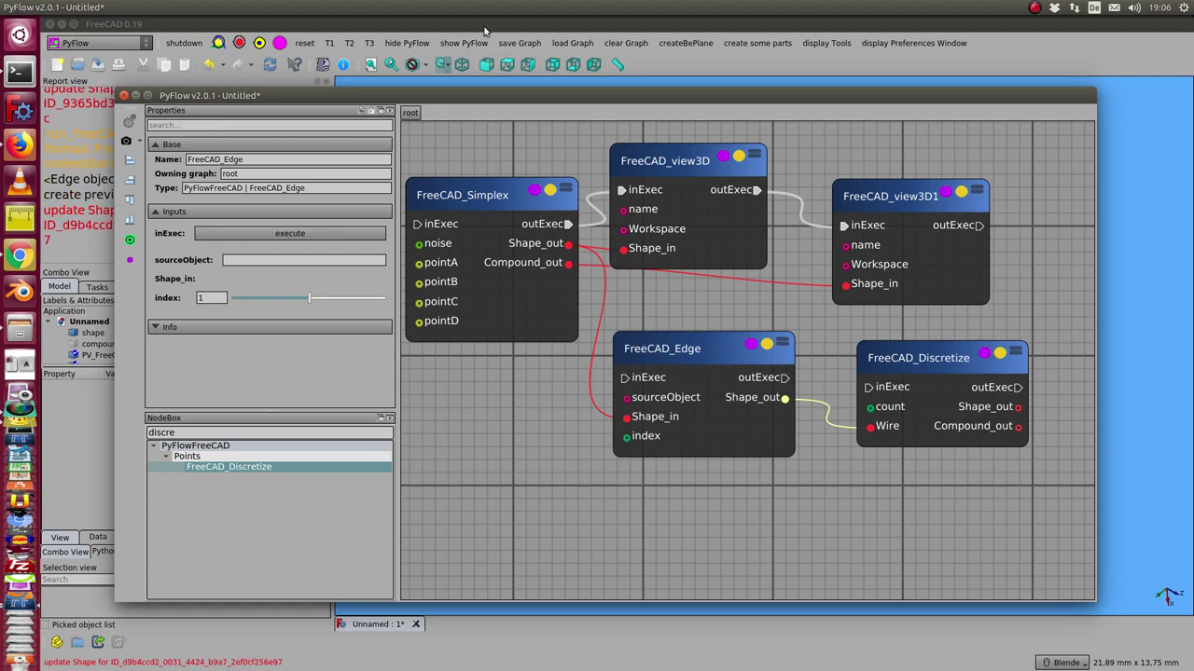
# Increase the point size of the PV_FreeCAD_Discretize preview so its points stand out along the edge
pyautogui.moveTo(550, 97); pyautogui.dragTo(1133, 105)
pyautogui.scroll(-1, 230, 325)
pyautogui.click(159, 359)
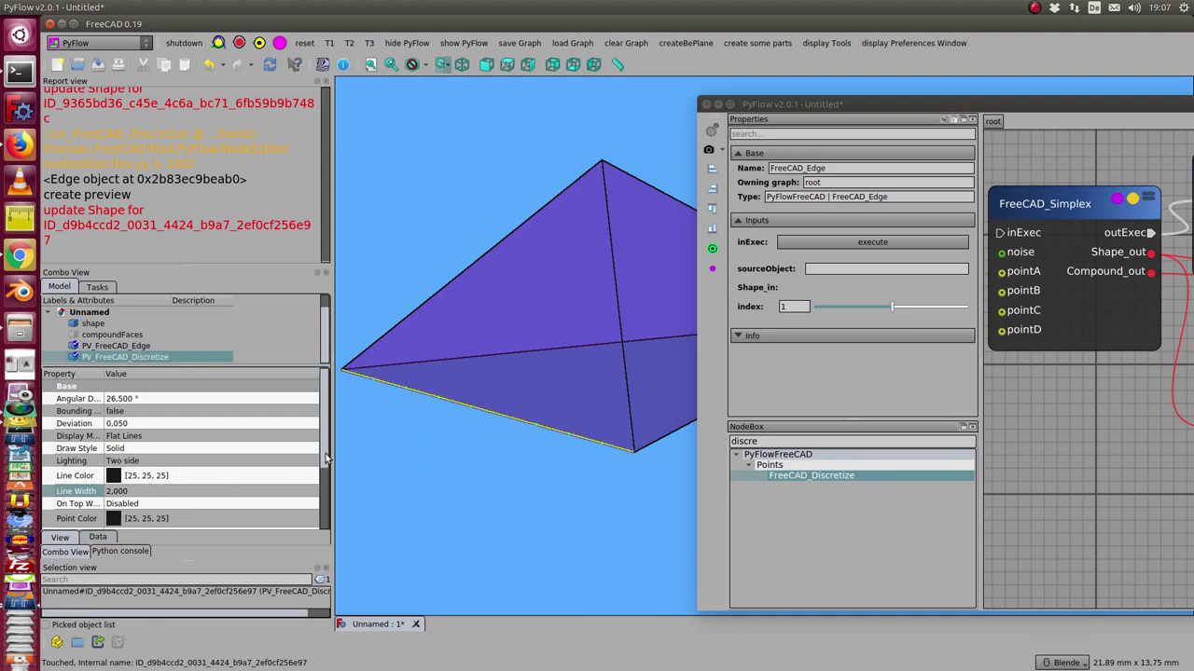
pyautogui.scroll(-2, 326, 458)
pyautogui.click(189, 487)
pyautogui.scroll(1, 187, 486)
pyautogui.click(466, 479)
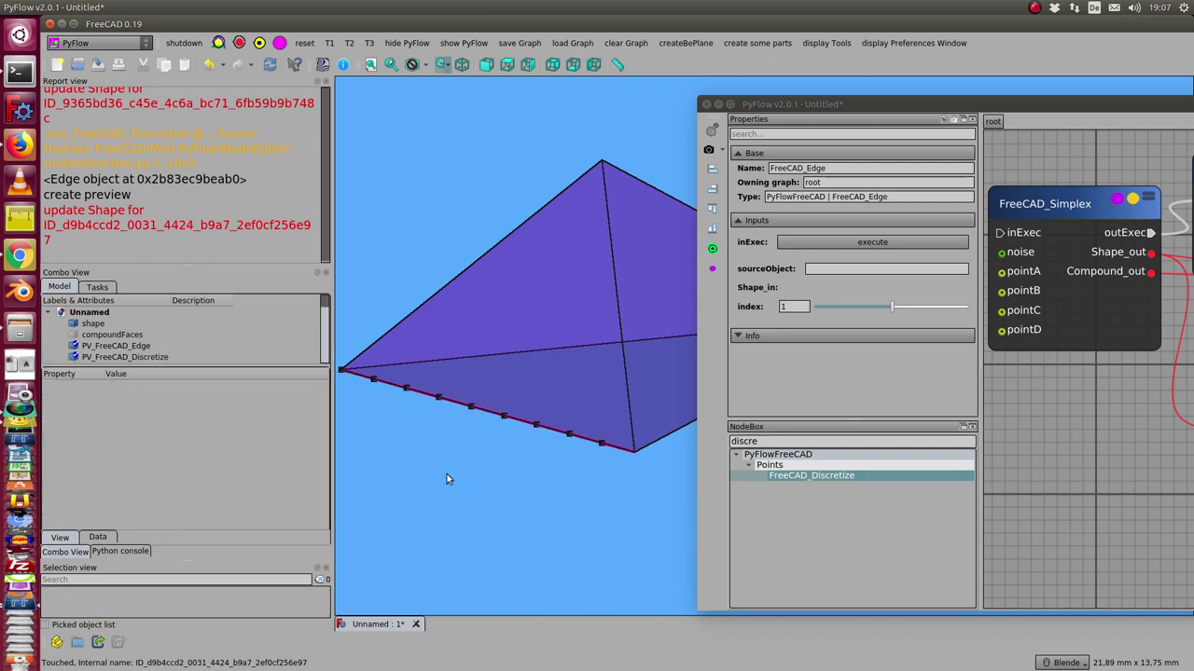
pyautogui.moveTo(448, 478); pyautogui.dragTo(481, 465, button='middle')
# Add a FreeCAD_randomizePolygon node below FreeCAD_Discretize and connect the Discretize node's Shape_out to its Shape_in
pyautogui.moveTo(916, 105); pyautogui.dragTo(326, 75)
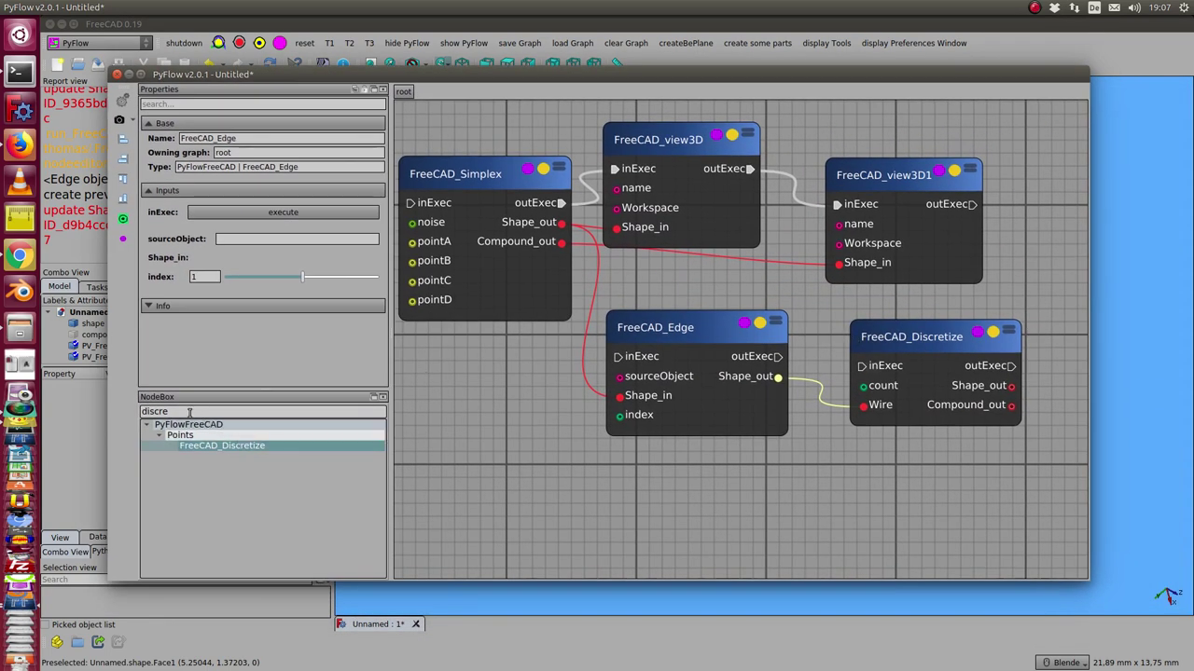
pyautogui.moveTo(182, 411); pyautogui.dragTo(128, 406)
pyautogui.write('rand')
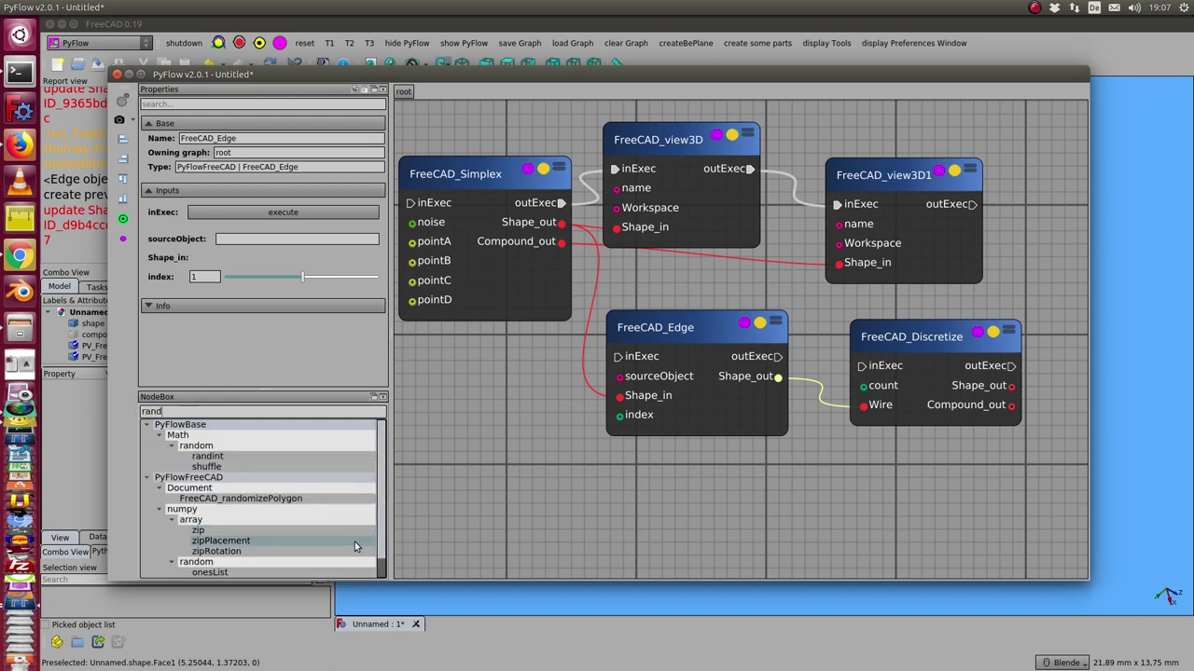
pyautogui.moveTo(284, 499); pyautogui.dragTo(812, 437)
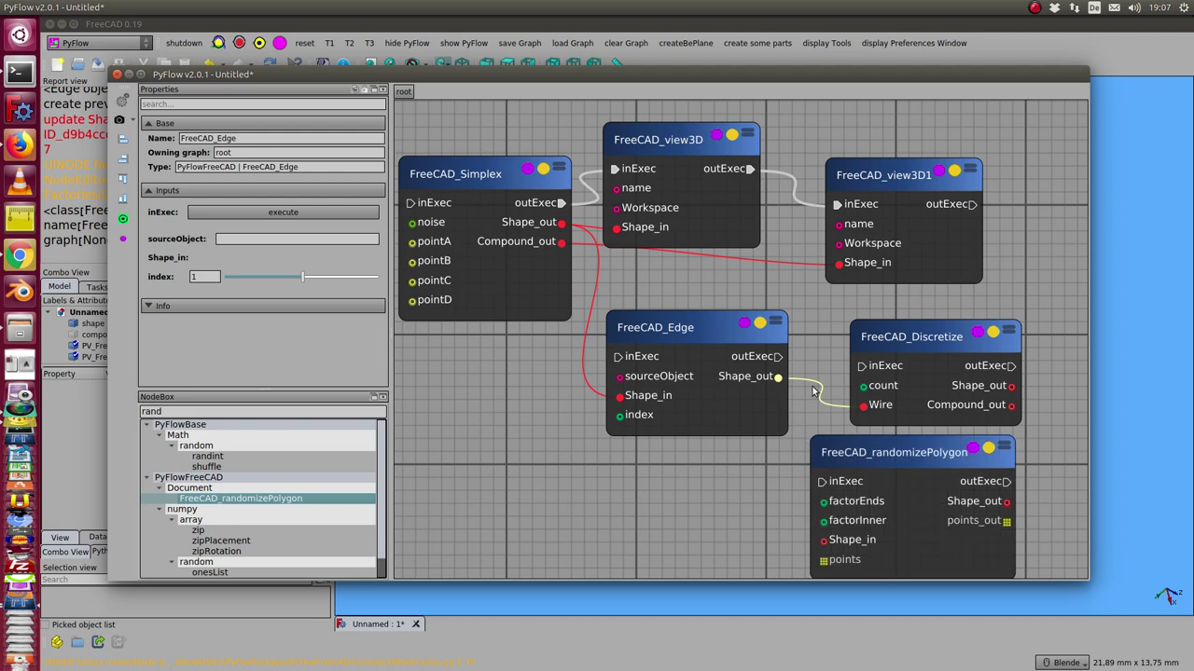
pyautogui.moveTo(887, 337); pyautogui.dragTo(857, 316)
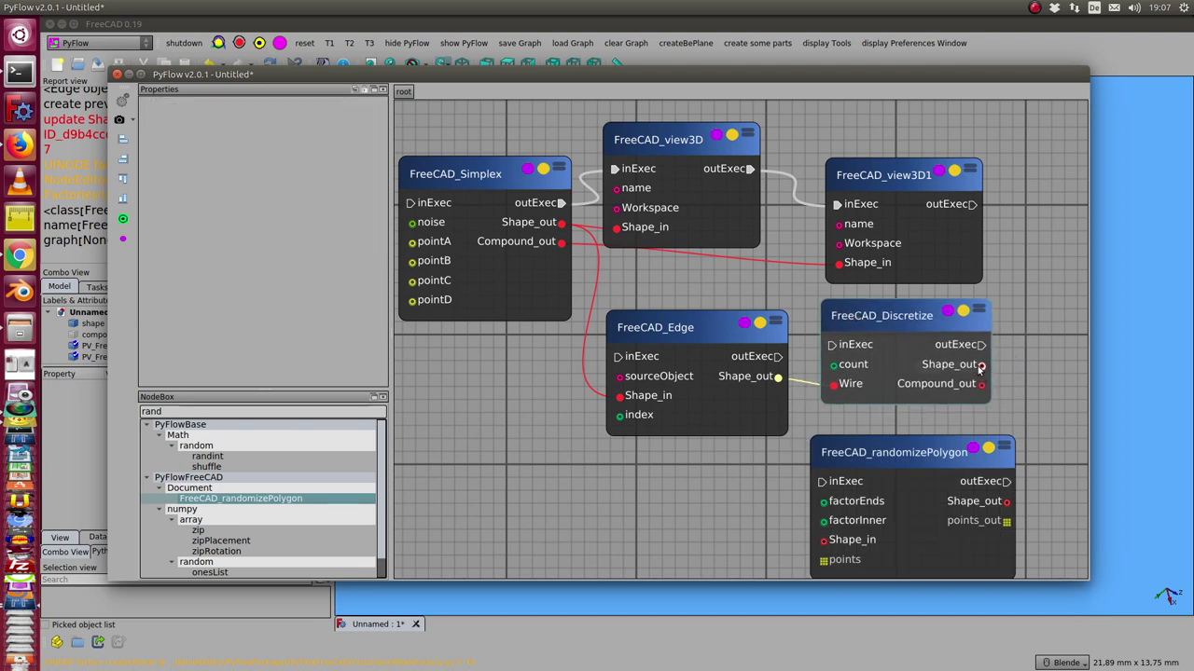
pyautogui.moveTo(980, 368); pyautogui.dragTo(825, 542)
pyautogui.moveTo(864, 451); pyautogui.dragTo(881, 427)
pyautogui.click(870, 477)
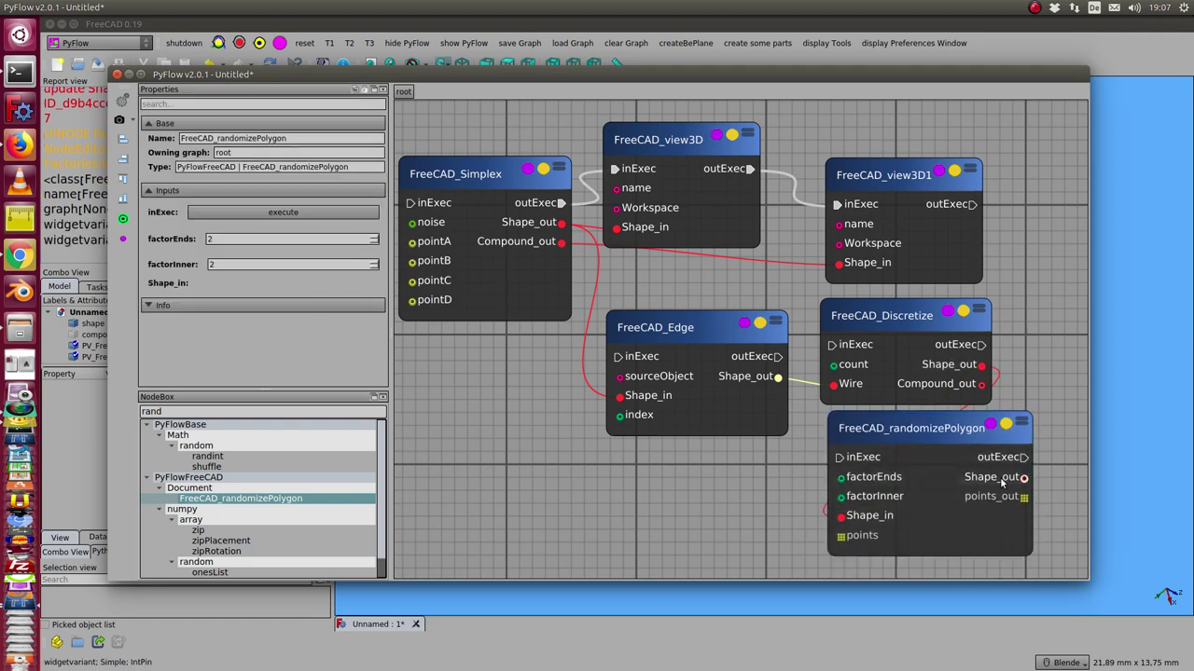
# Create a preview object for the FreeCAD_randomizePolygon node and rerun the Edge, Discretize and randomizePolygon nodes
pyautogui.click(938, 434)
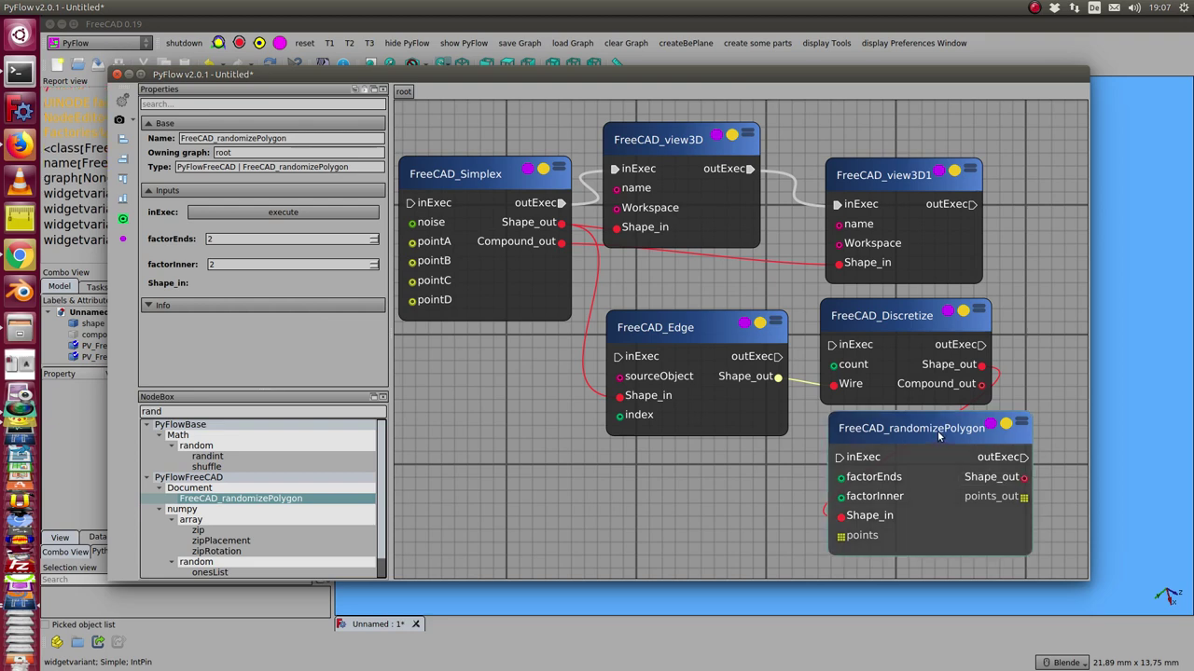
pyautogui.click(894, 318)
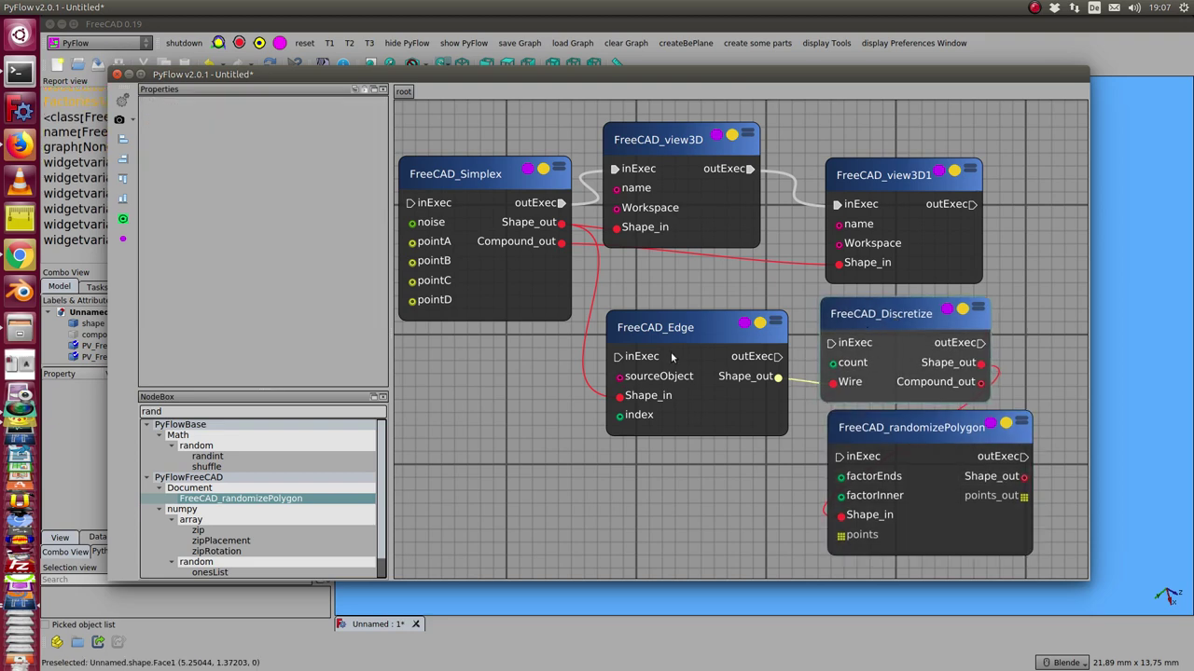
pyautogui.click(946, 312)
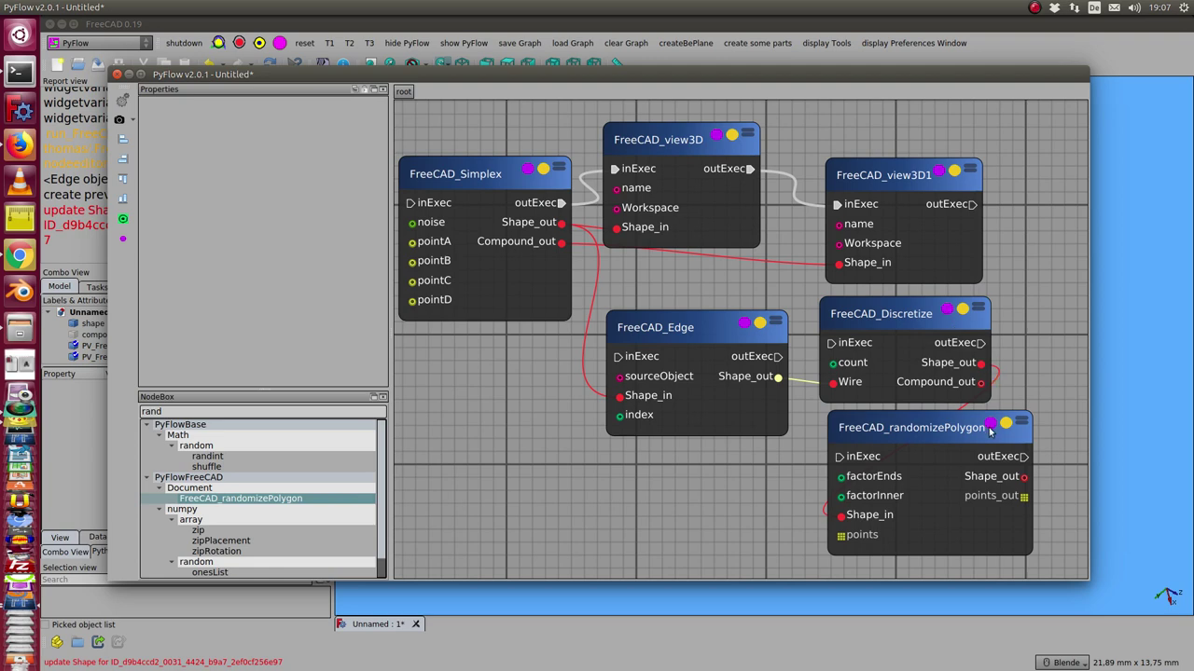
pyautogui.click(920, 427)
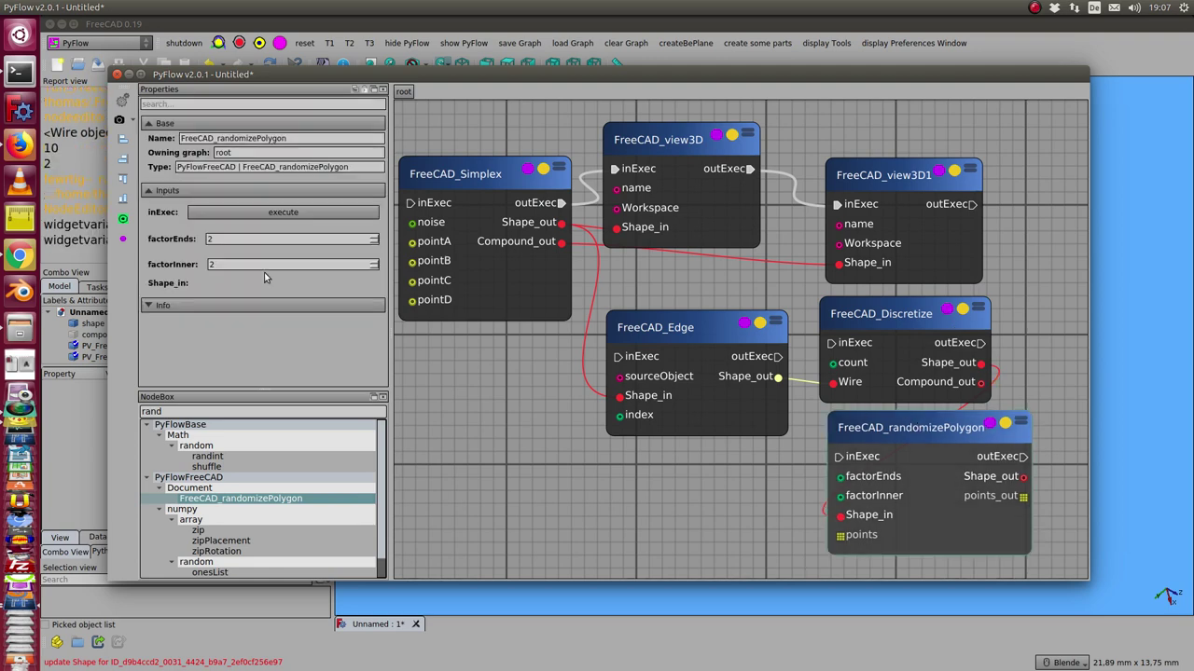
pyautogui.moveTo(520, 77); pyautogui.dragTo(1193, 55)
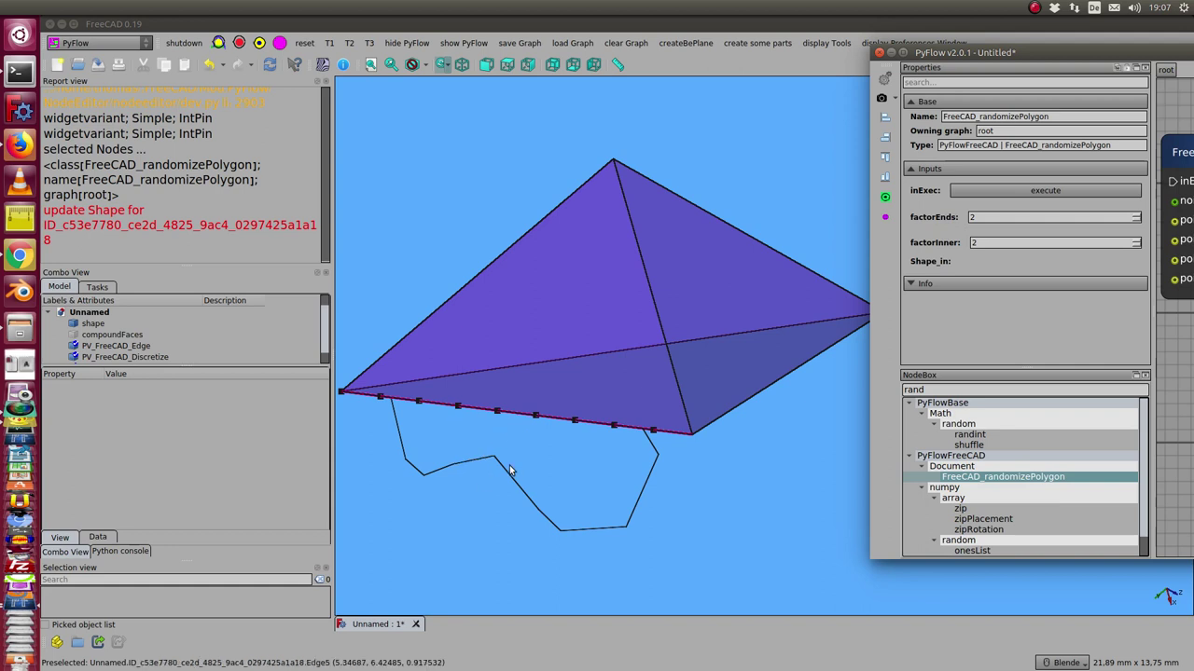
# Vary the randomizePolygon node's factorInner, including 1, and return it to 2 to compare the inner points' randomness
pyautogui.click(1009, 242)
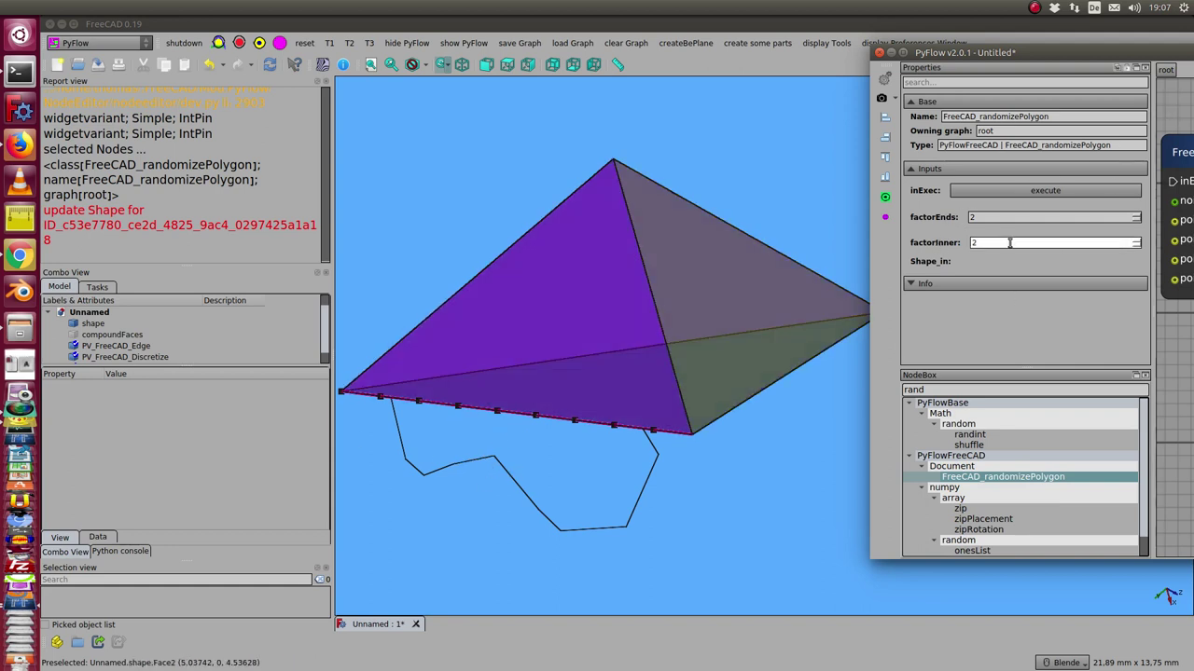
pyautogui.scroll(-1, 1010, 243)
pyautogui.scroll(1, 1009, 243)
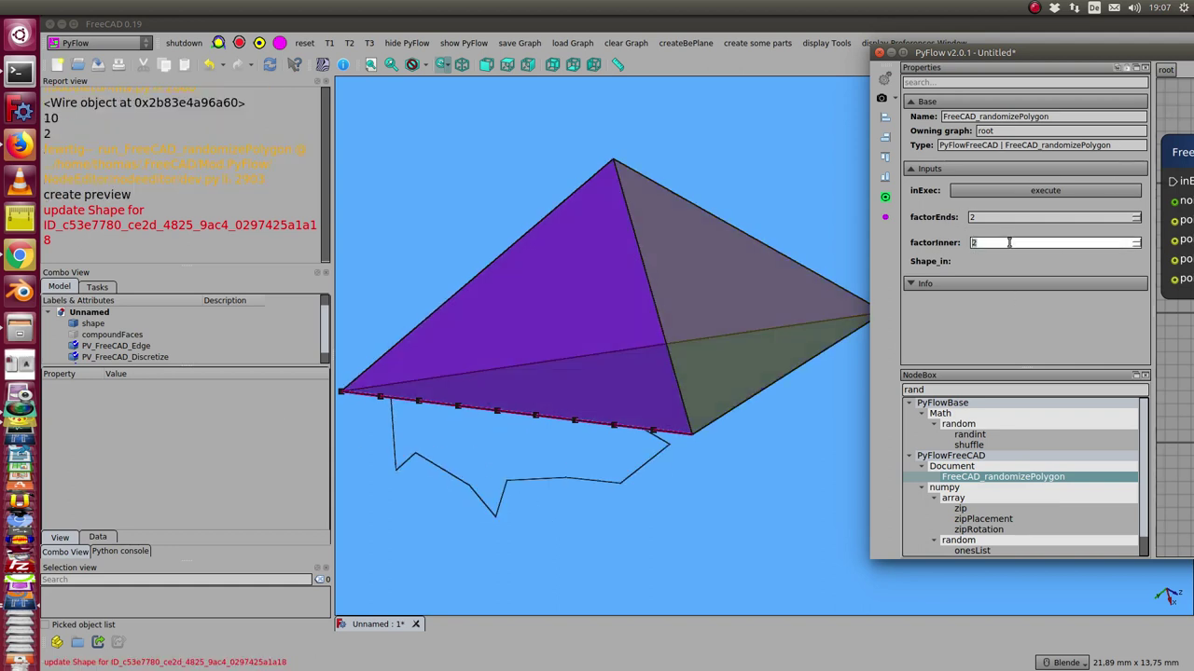
pyautogui.scroll(1, 1009, 243)
pyautogui.scroll(-2, 1009, 243)
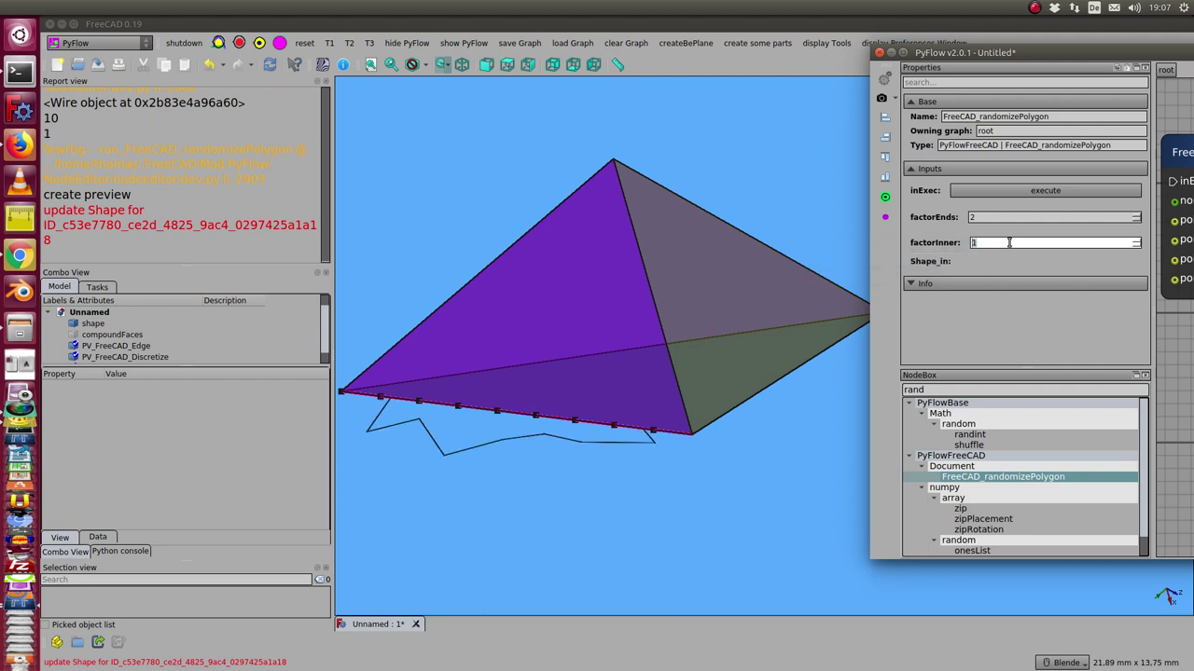
pyautogui.scroll(1, 1009, 243)
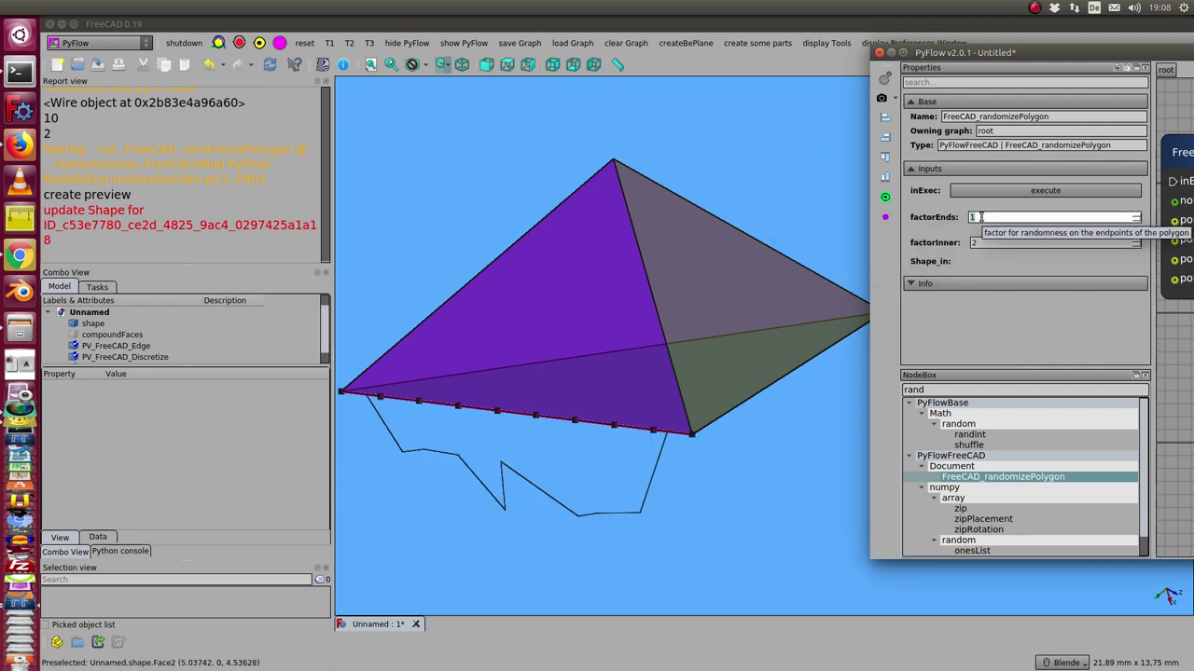
# Try factorEnds values of 0 and 1 on the randomizePolygon node, and raise its factorInner to 4
pyautogui.scroll(-1, 981, 217)
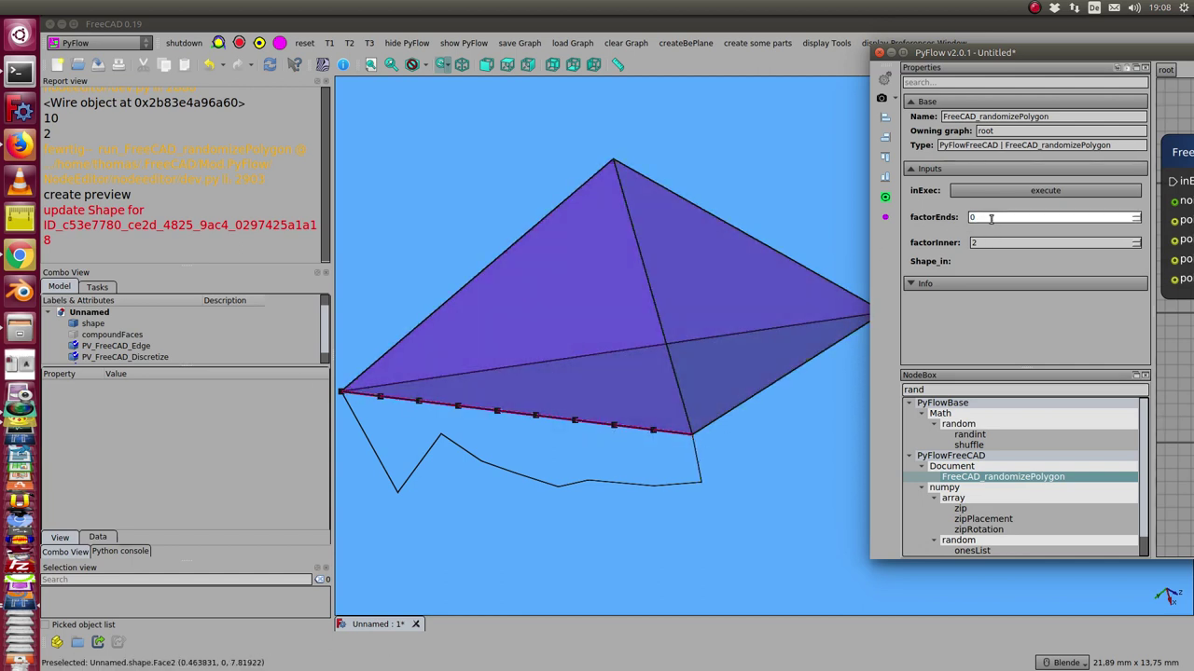
pyautogui.scroll(2, 991, 219)
pyautogui.scroll(-1, 993, 220)
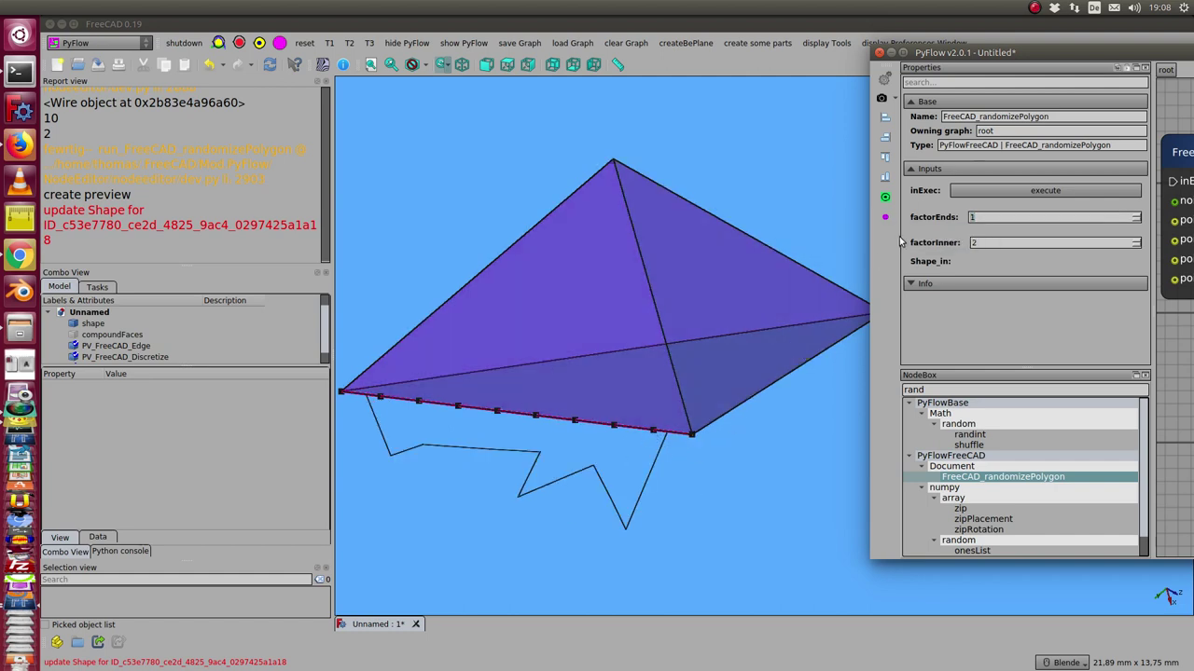
pyautogui.scroll(2, 993, 241)
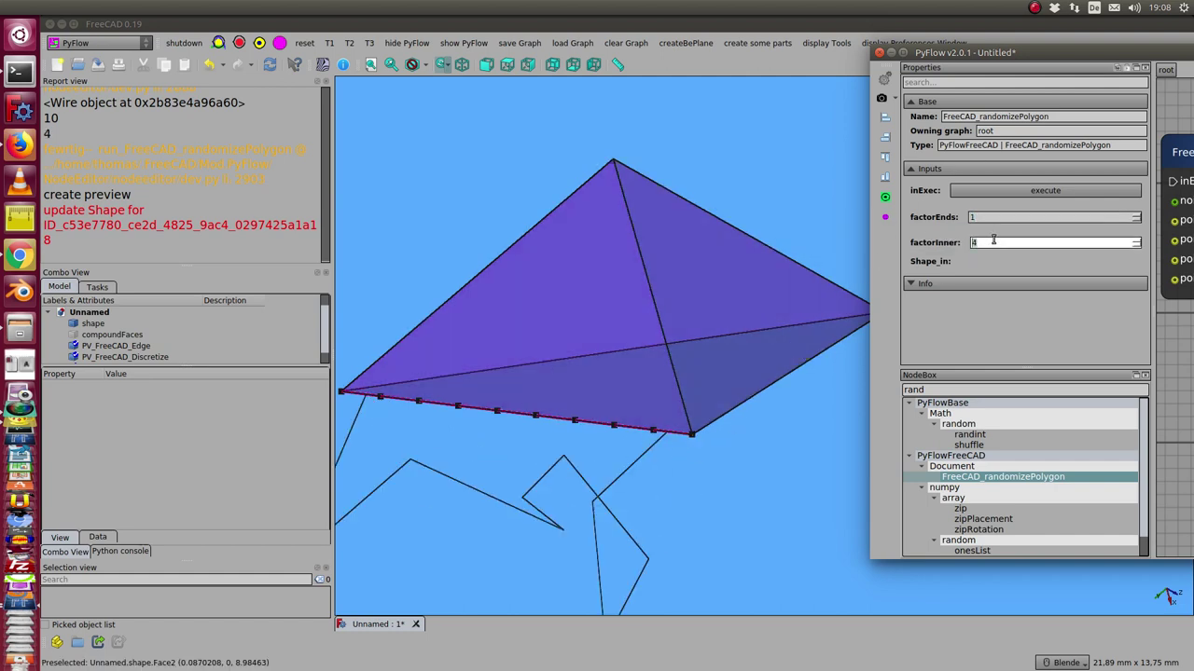
pyautogui.scroll(-1, 993, 240)
pyautogui.scroll(1, 994, 241)
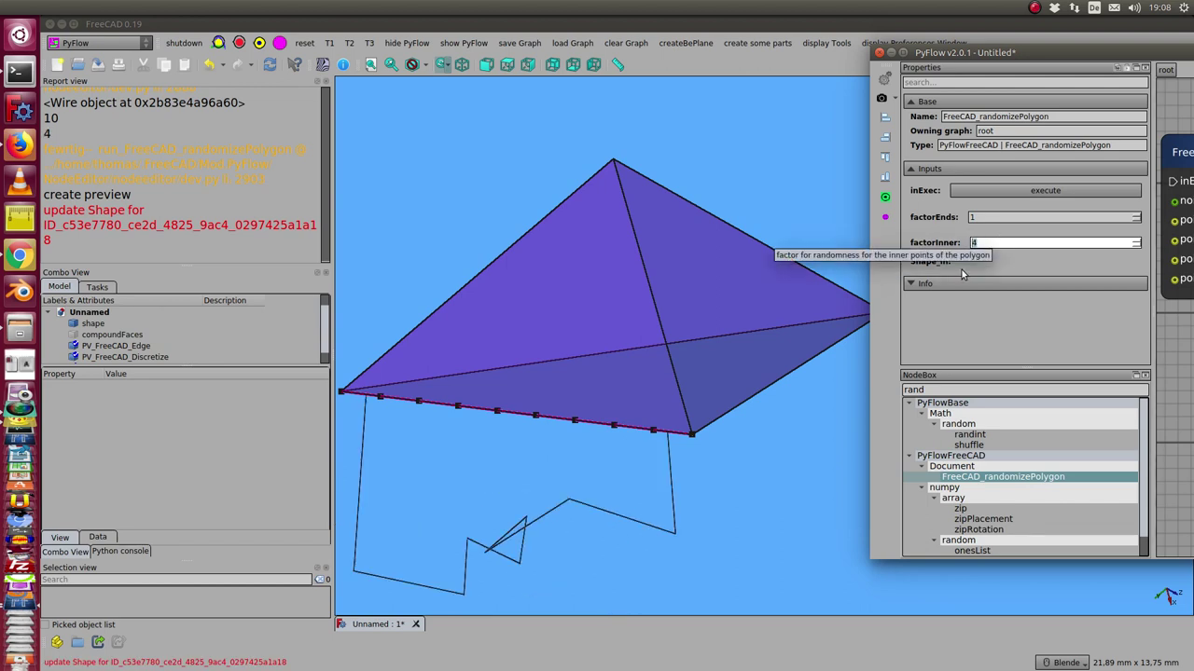
# Set the randomizePolygon node's factorEnds to 0 and its factorInner to 2
pyautogui.moveTo(607, 537); pyautogui.dragTo(555, 457, button='middle')
pyautogui.moveTo(1111, 51); pyautogui.dragTo(1173, 61)
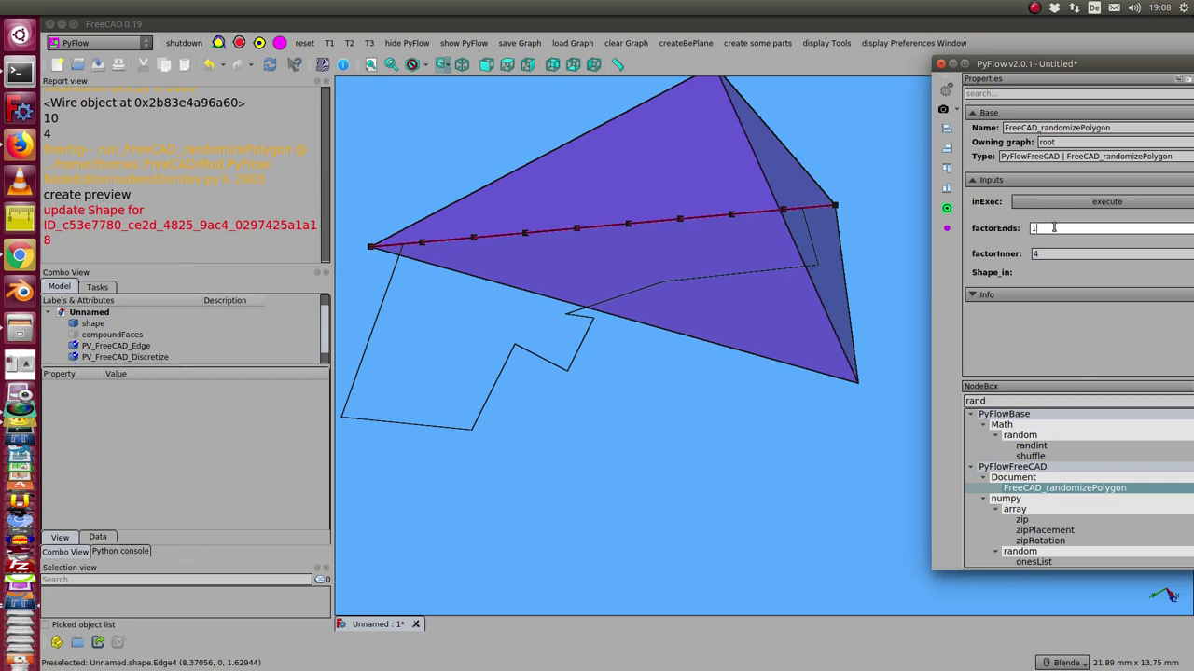
pyautogui.scroll(-1, 1054, 228)
pyautogui.moveTo(650, 425); pyautogui.dragTo(718, 420, button='middle')
pyautogui.click(1060, 255)
pyautogui.scroll(-1, 1060, 256)
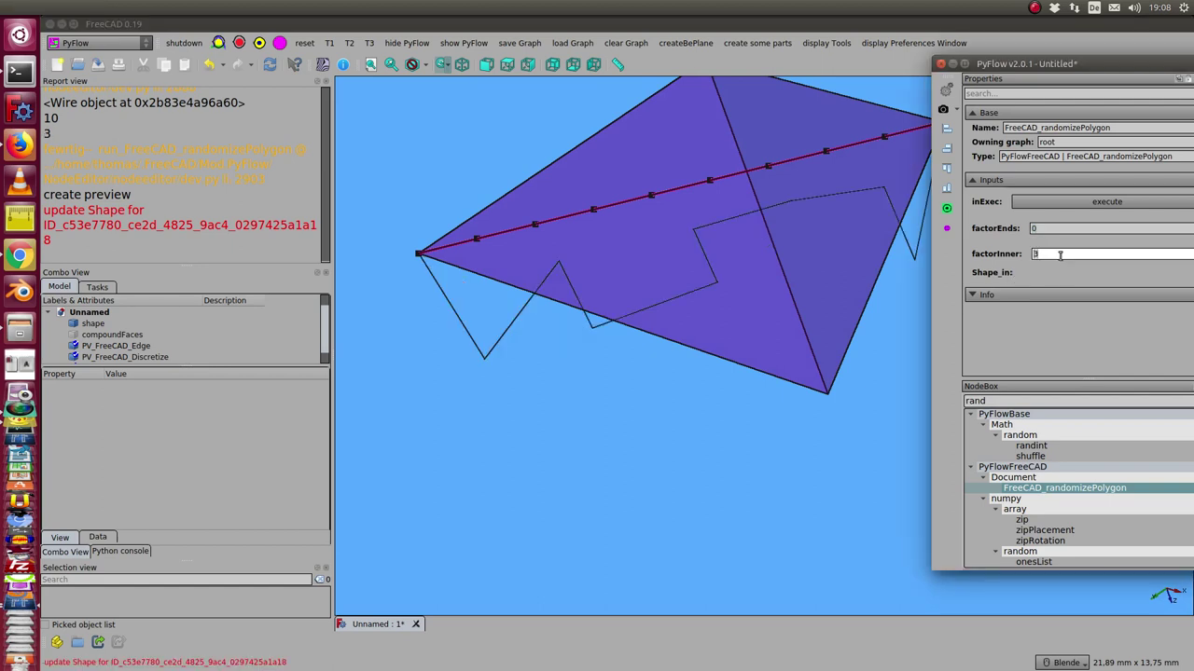
pyautogui.scroll(-1, 1060, 255)
pyautogui.moveTo(788, 382); pyautogui.dragTo(749, 409, button='middle')
# Add a FreeCAD_BSplineCurve node to the right of randomizePolygon and connect the randomizePolygon node's points_out to its poles
pyautogui.moveTo(1189, 64); pyautogui.dragTo(471, 45)
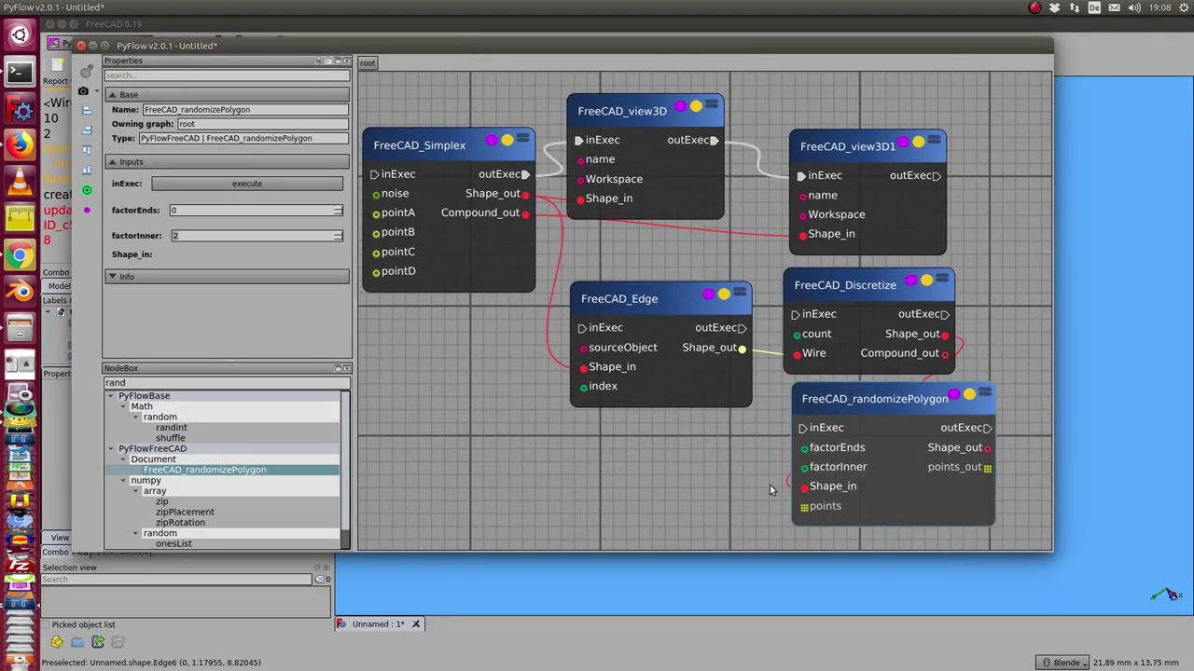
pyautogui.moveTo(1052, 448); pyautogui.dragTo(1193, 449)
pyautogui.moveTo(780, 248); pyautogui.dragTo(407, 163, button='middle')
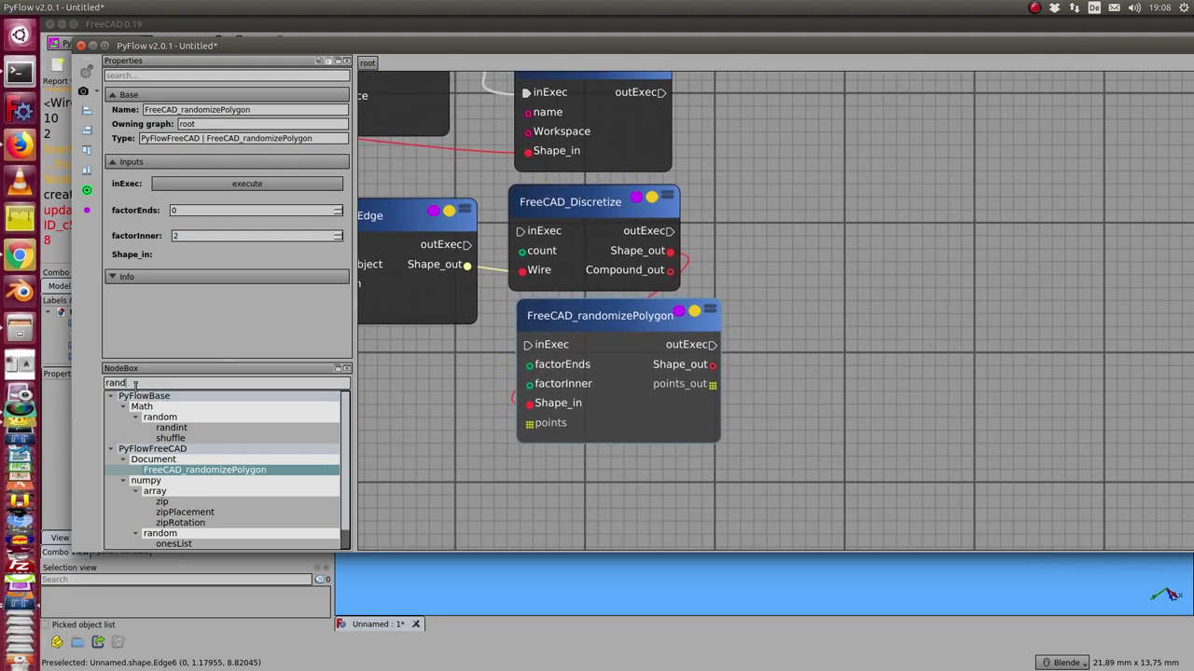
pyautogui.write('spline')
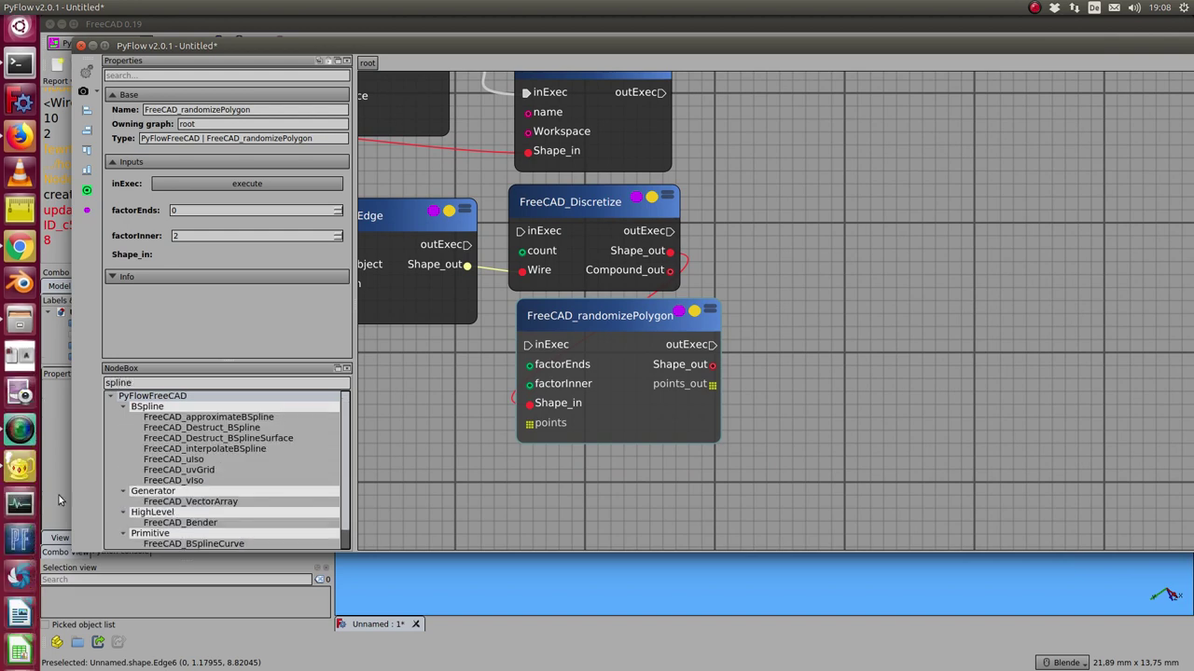
pyautogui.moveTo(222, 543); pyautogui.dragTo(802, 259)
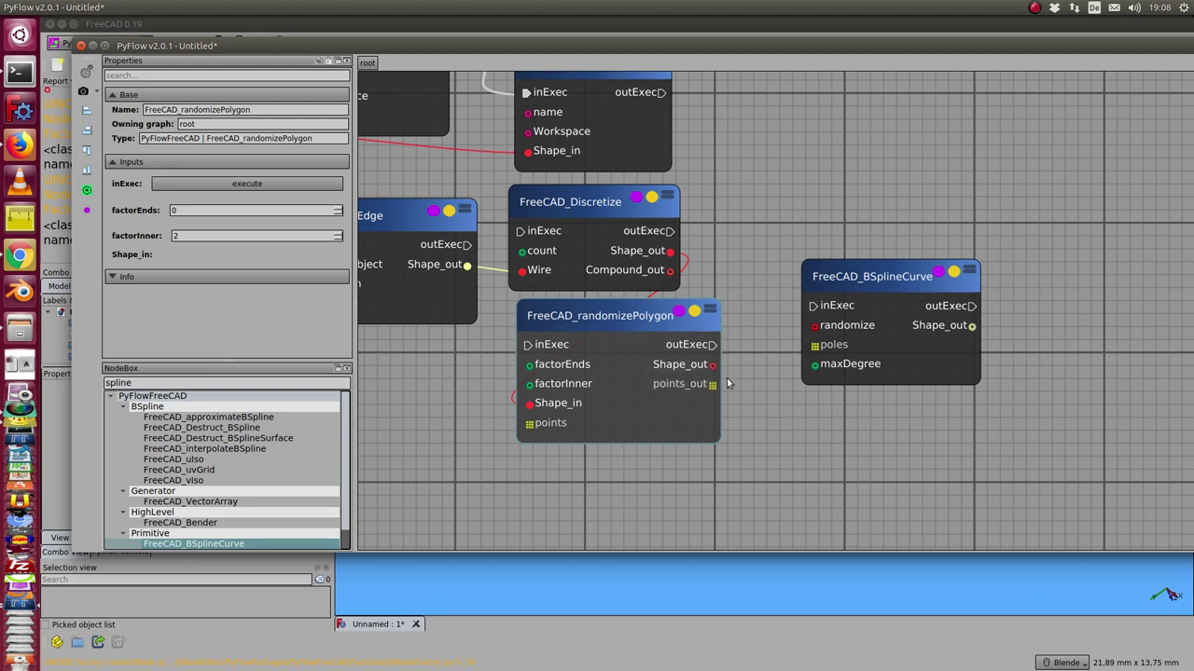
pyautogui.moveTo(714, 390); pyautogui.dragTo(817, 346)
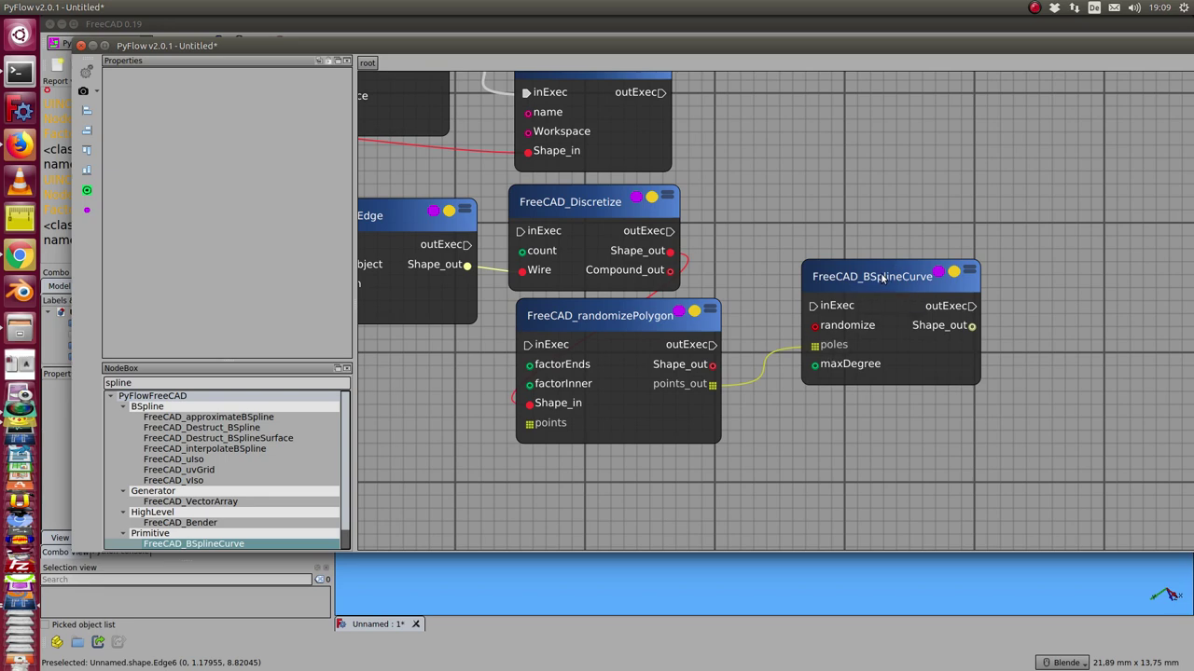
# Create a preview object for the FreeCAD_BSplineCurve node and rerun the randomizePolygon and BSplineCurve nodes
pyautogui.click(896, 263)
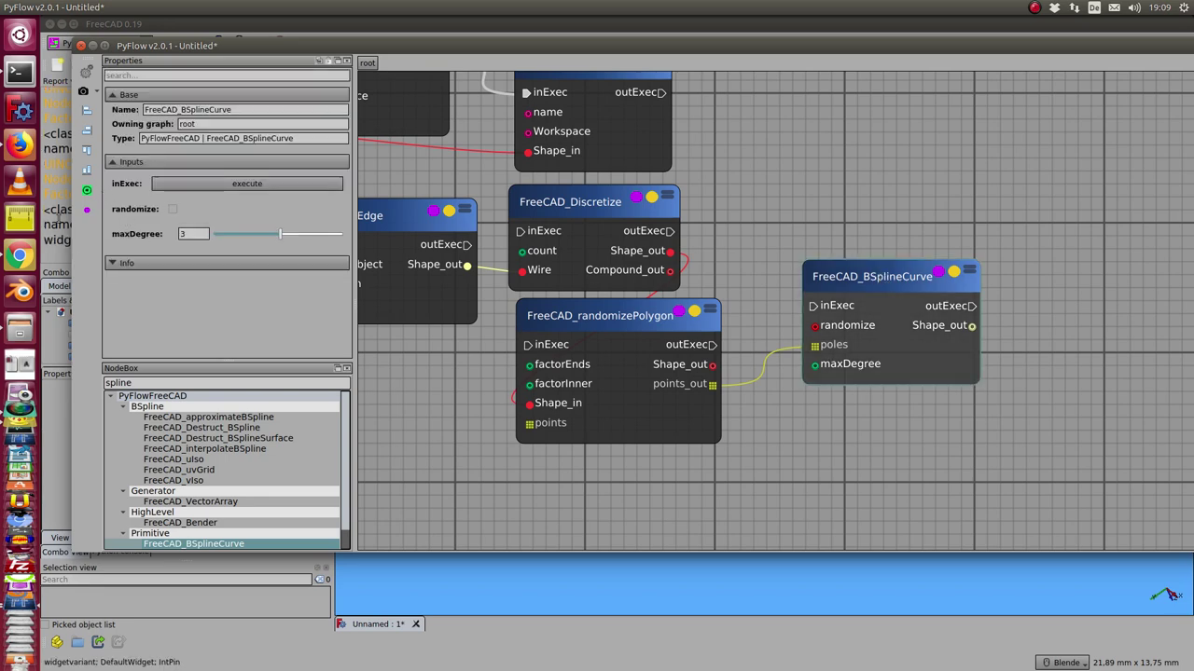
pyautogui.click(87, 192)
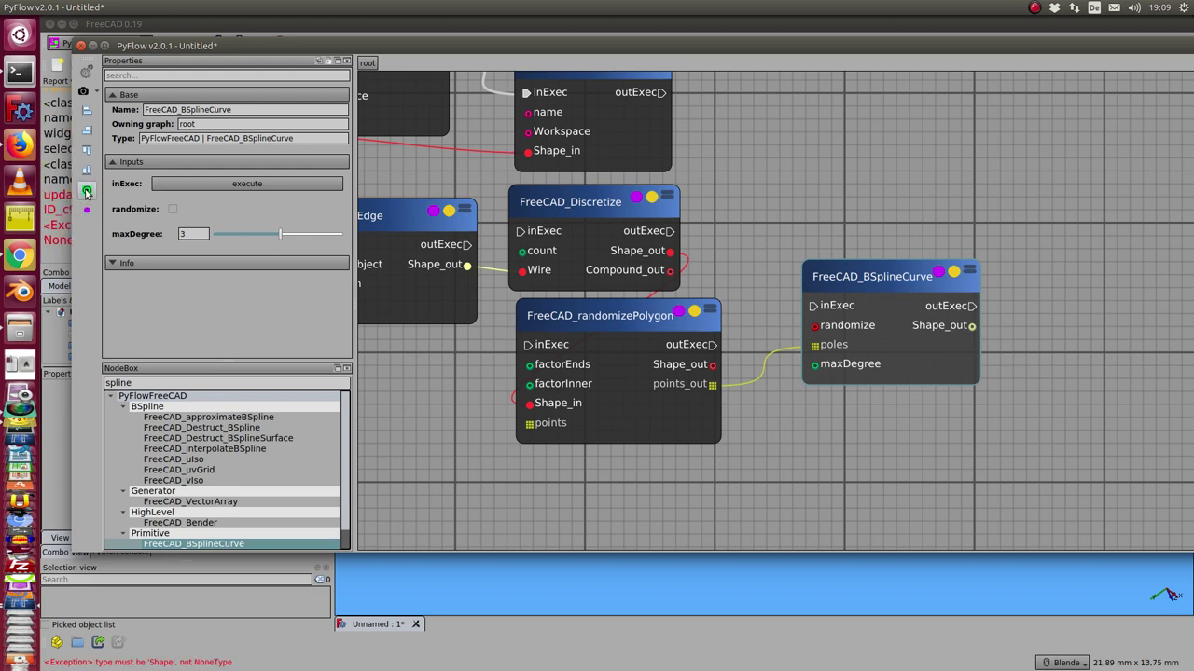
pyautogui.click(634, 317)
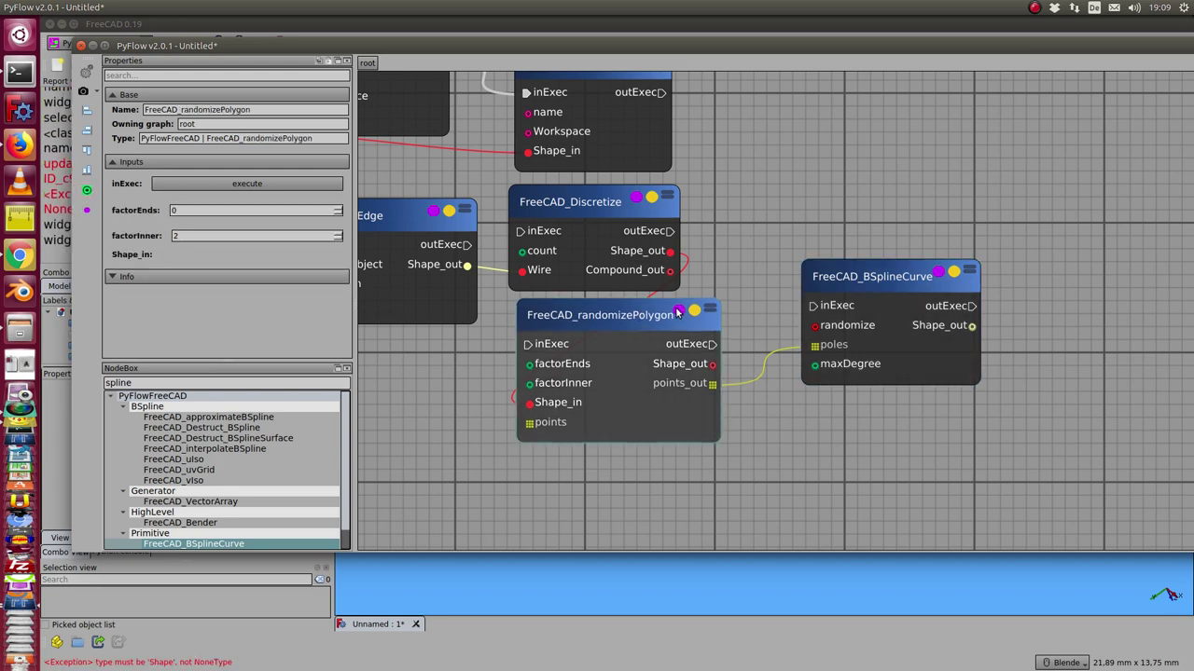
pyautogui.click(678, 312)
pyautogui.click(940, 273)
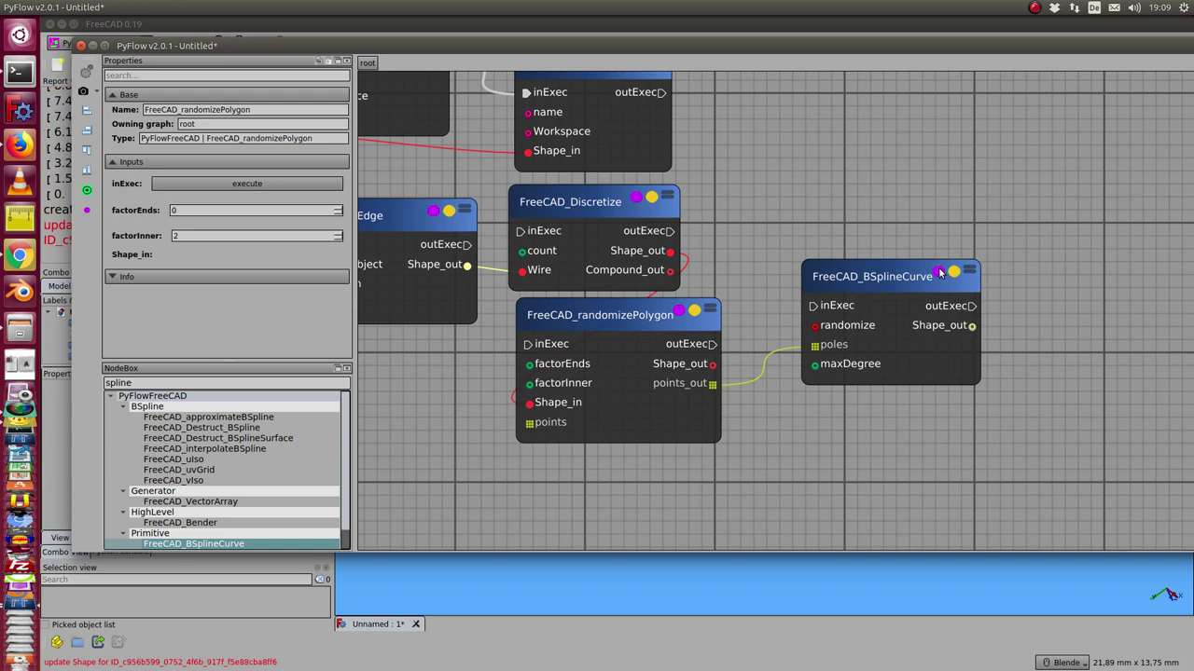
pyautogui.doubleClick(651, 42)
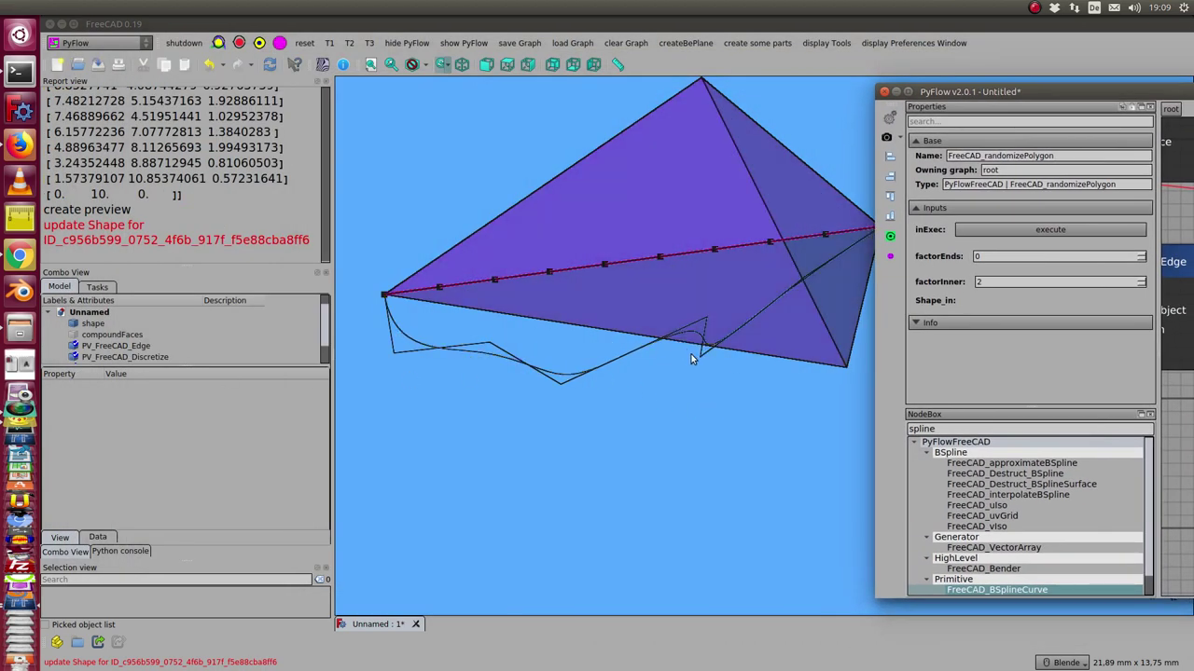
# Hide the PV_FreeCAD_randomizePolygon preview and select the PV_FreeCAD_BSplineCurve preview so the spline stands out in the 3D view
pyautogui.scroll(-2, 182, 322)
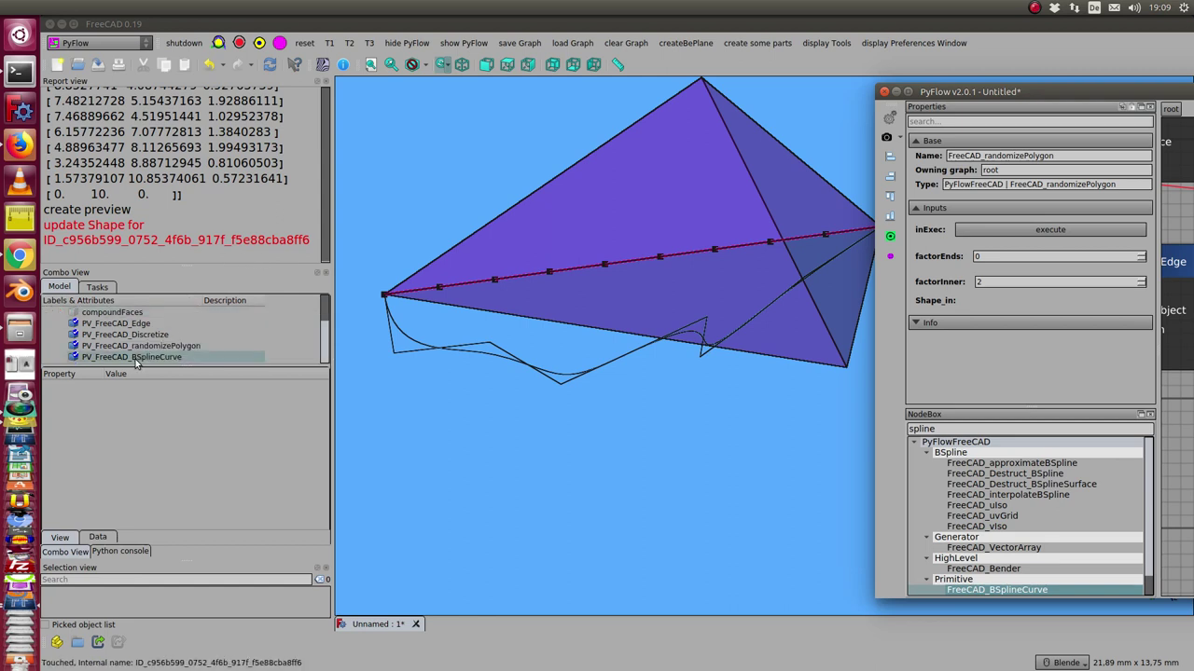
pyautogui.click(153, 347)
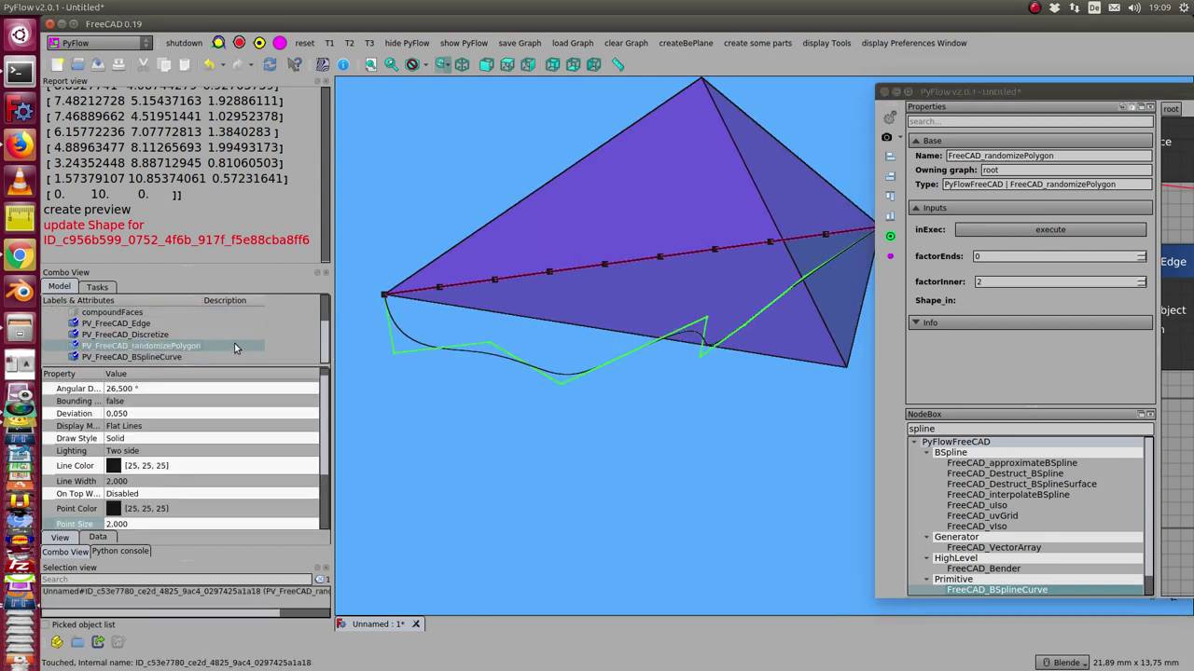
pyautogui.press('space')
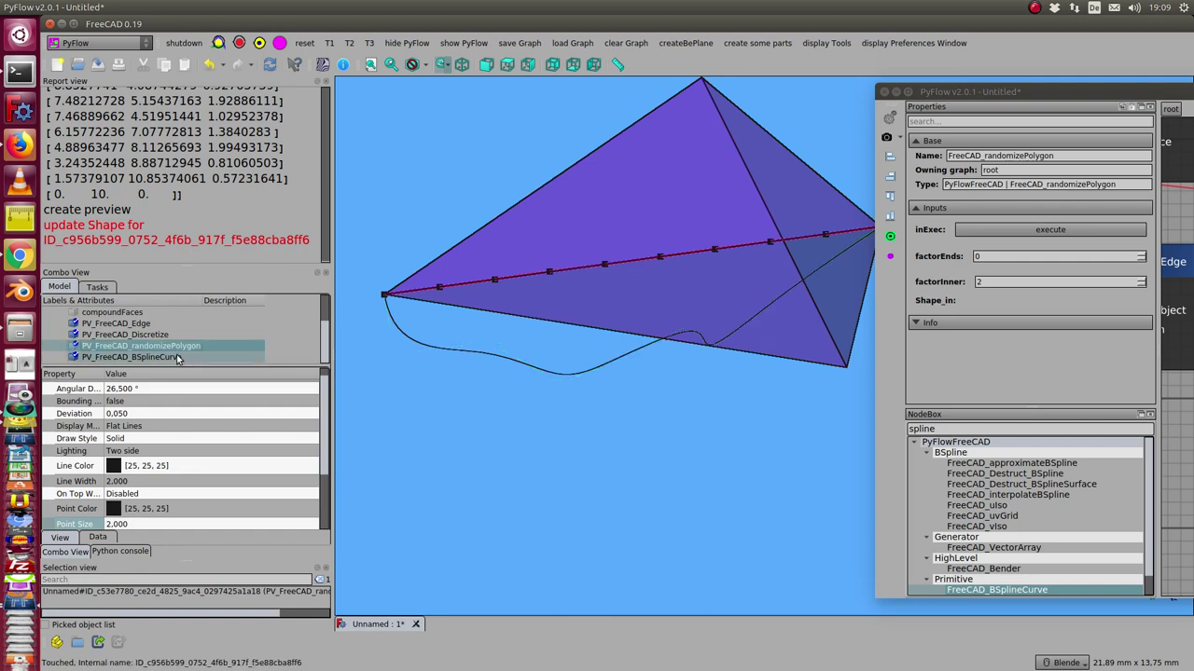
pyautogui.click(177, 357)
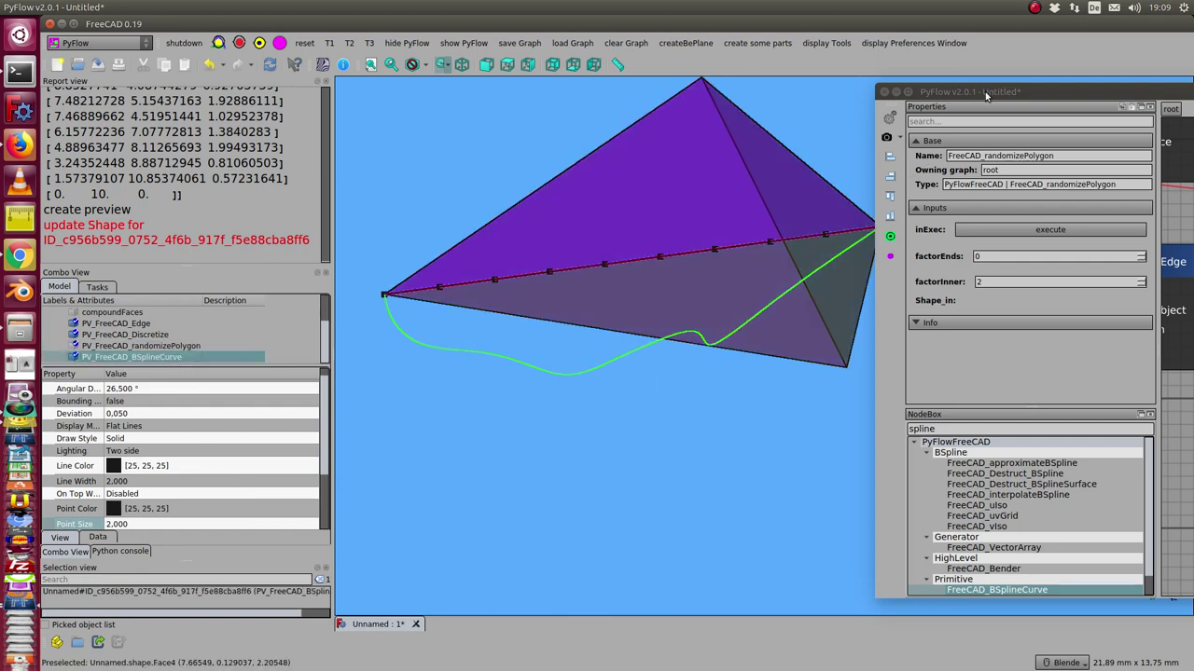
pyautogui.moveTo(986, 96); pyautogui.dragTo(1040, 100)
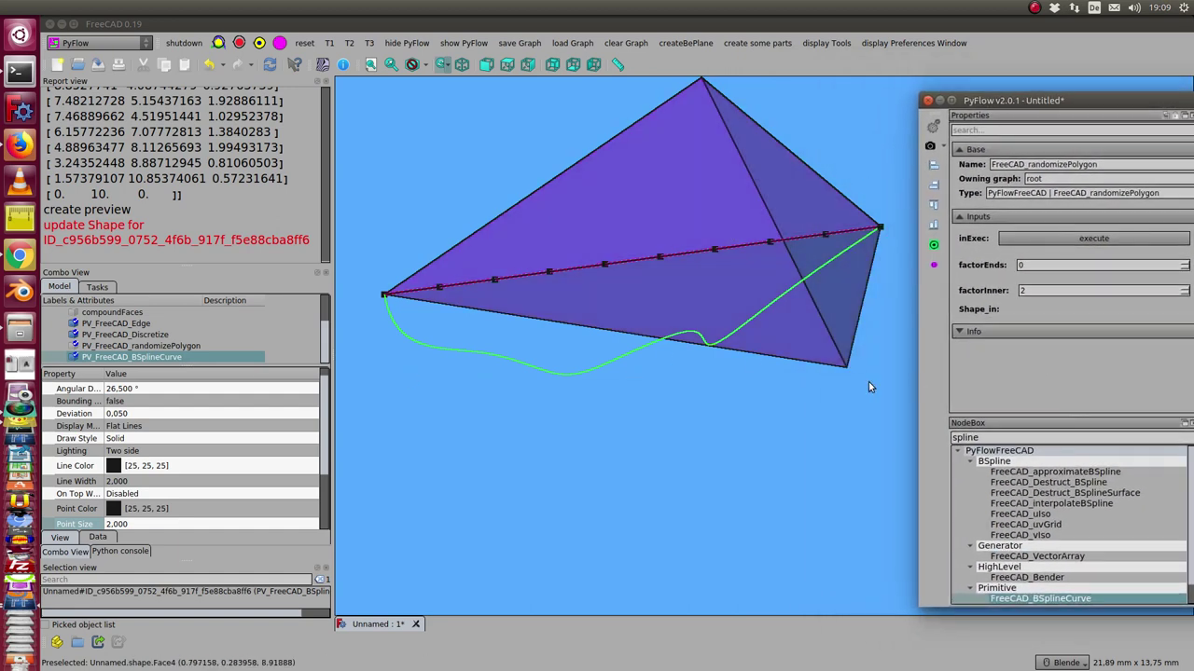
# Move randomizePolygon above BSplineCurve and Discretize slightly lower, and connect randomizePolygon's outExec to BSplineCurve's inExec
pyautogui.moveTo(1043, 98); pyautogui.dragTo(240, 83)
pyautogui.scroll(-5, 486, 441)
pyautogui.moveTo(498, 452); pyautogui.dragTo(660, 484, button='middle')
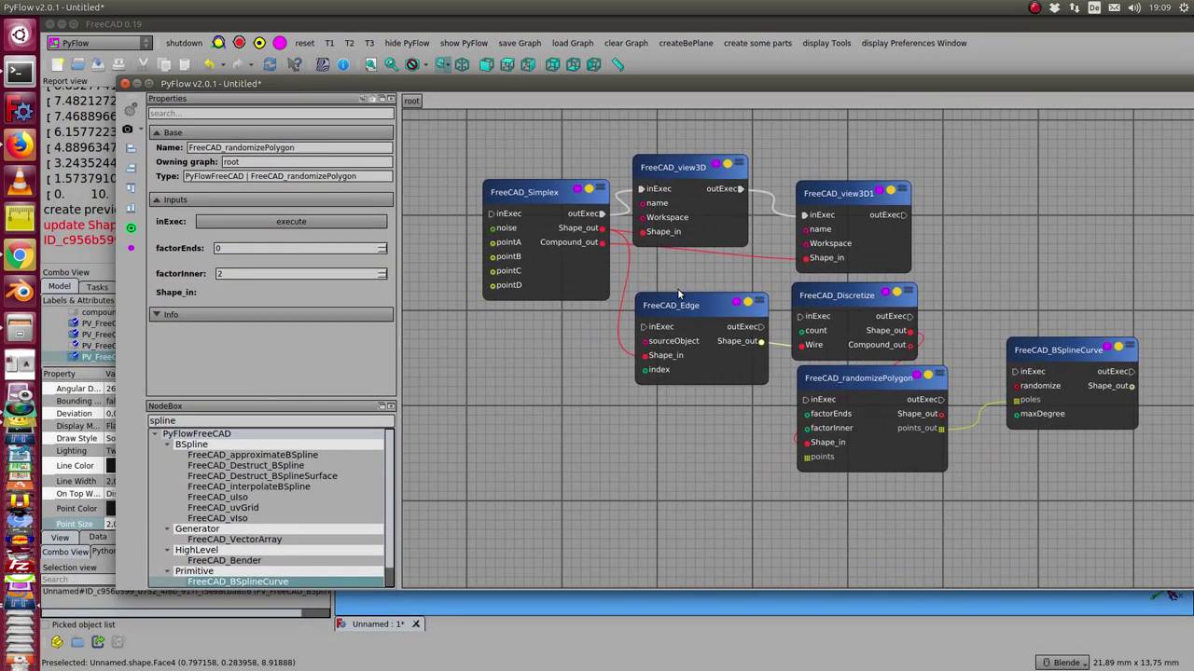
pyautogui.moveTo(901, 375); pyautogui.dragTo(1052, 173)
pyautogui.moveTo(908, 321); pyautogui.dragTo(899, 359)
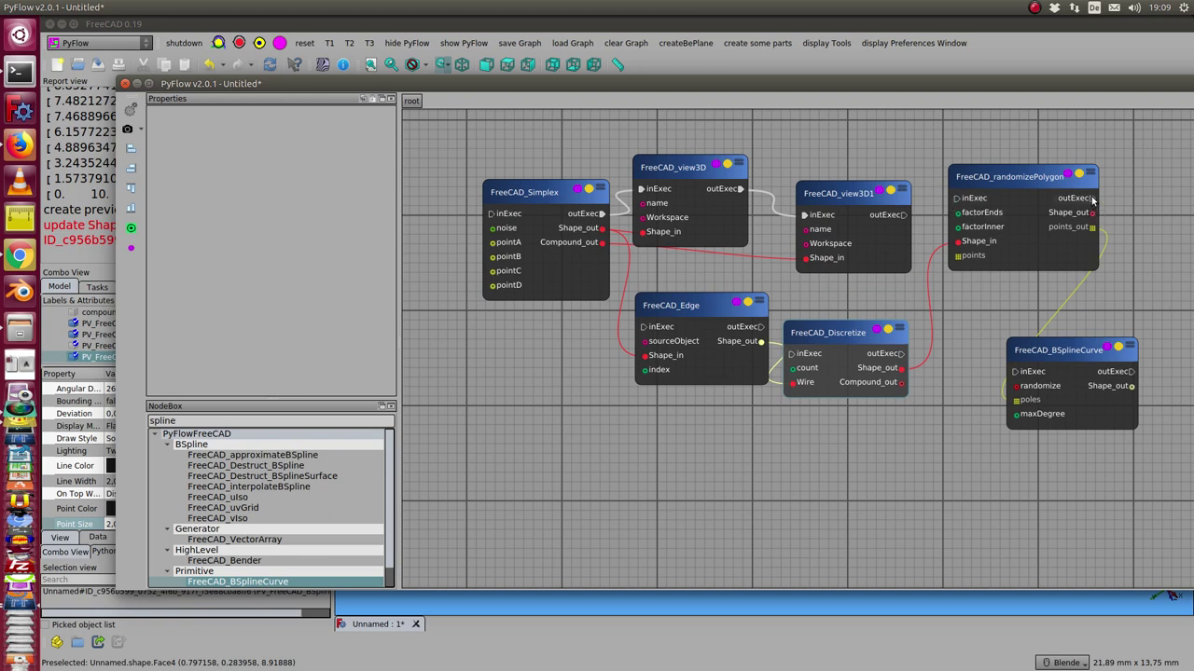
pyautogui.moveTo(1092, 200); pyautogui.dragTo(1014, 373)
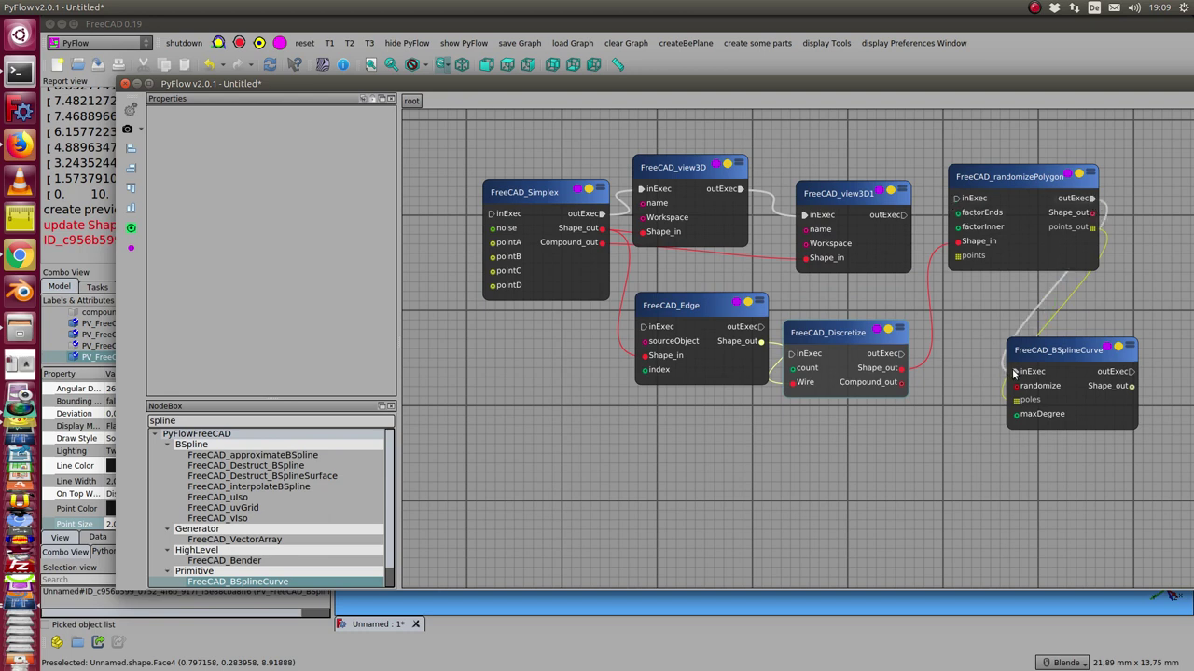
# Select the randomizePolygon node and move the PyFlow window aside so its properties sit beside the uncovered 3D view
pyautogui.click(1006, 179)
pyautogui.moveTo(668, 85); pyautogui.dragTo(589, 123)
pyautogui.click(961, 218)
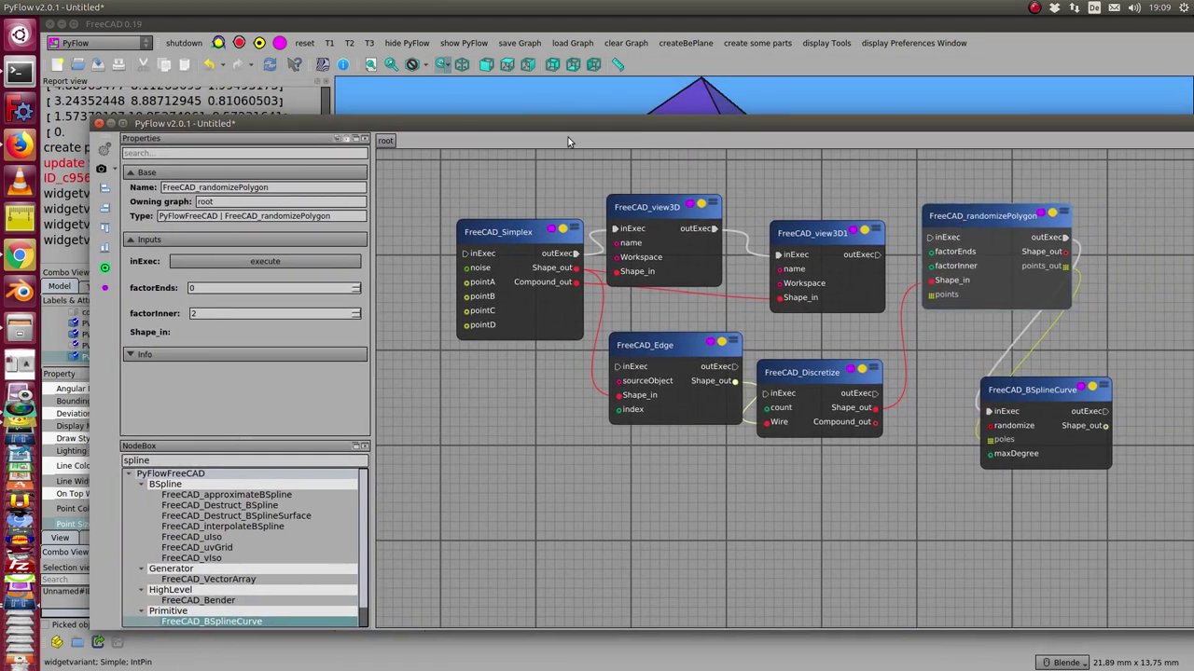
pyautogui.moveTo(495, 127); pyautogui.dragTo(1192, 102)
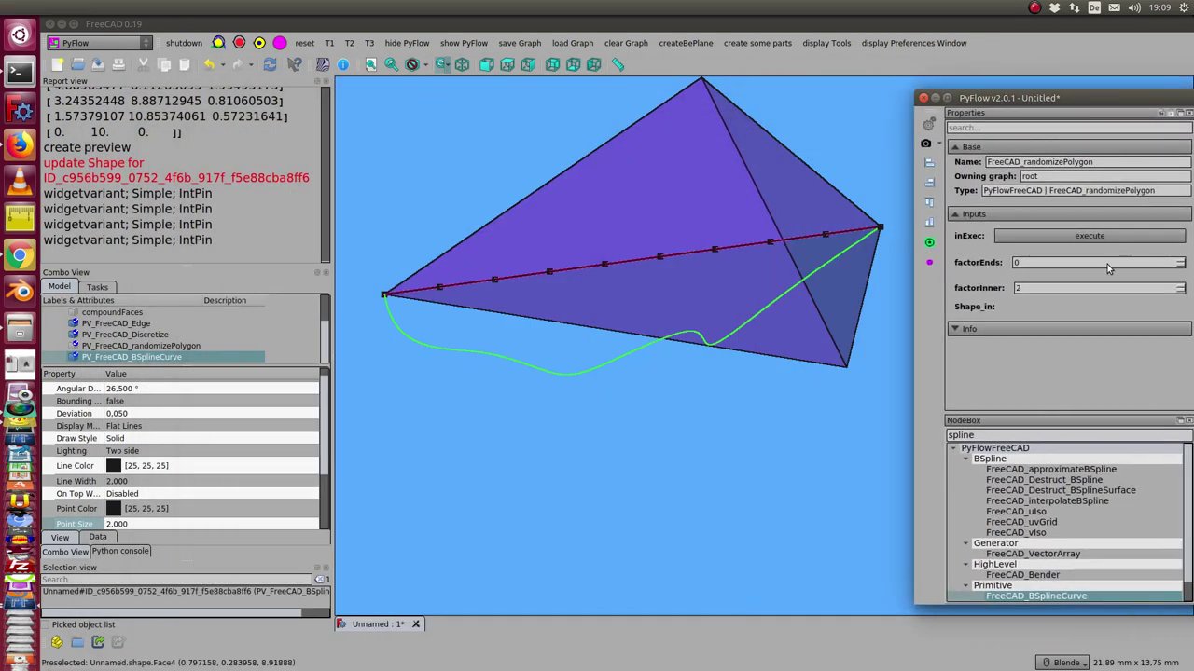
# Try a factorInner of 3 on randomizePolygon, return it to 2, and set factorEnds to 3
pyautogui.scroll(-1, 1041, 288)
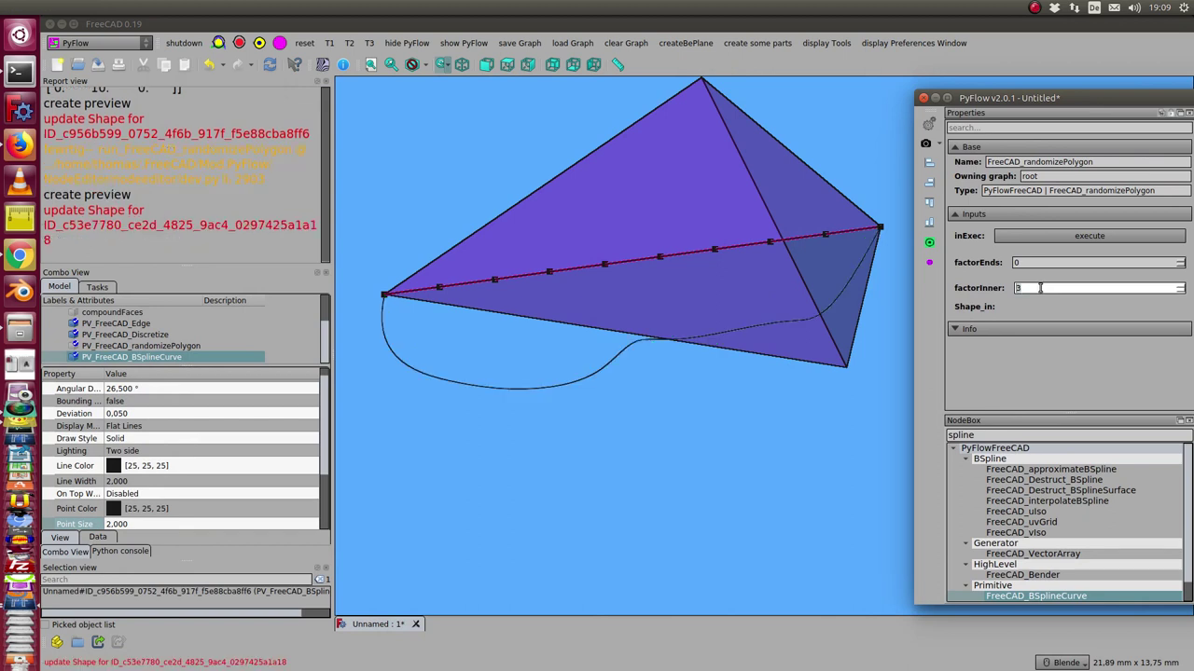
pyautogui.scroll(1, 1040, 289)
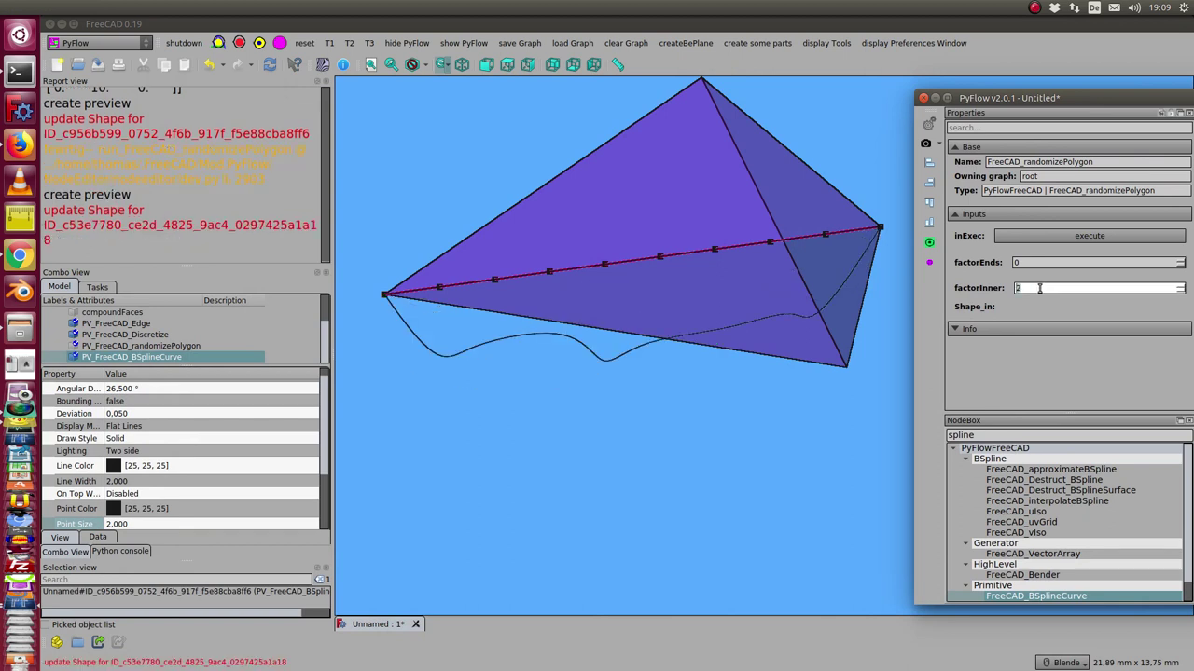
pyautogui.scroll(-1, 1042, 263)
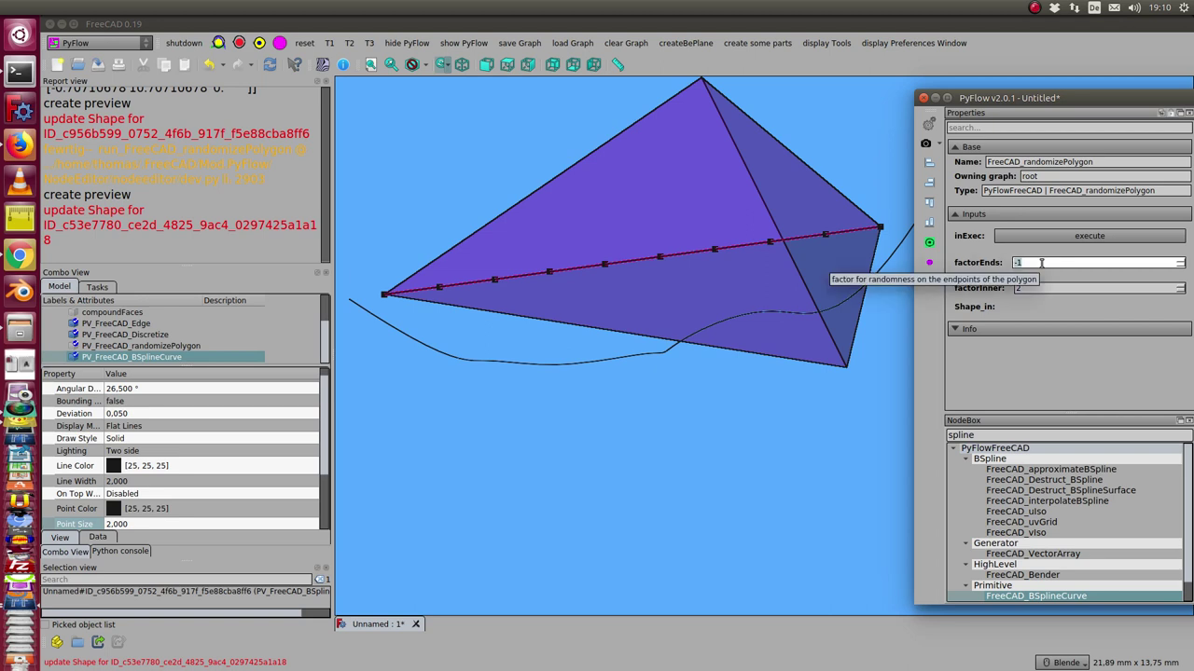
pyautogui.scroll(1, 1041, 263)
pyautogui.scroll(3, 1041, 263)
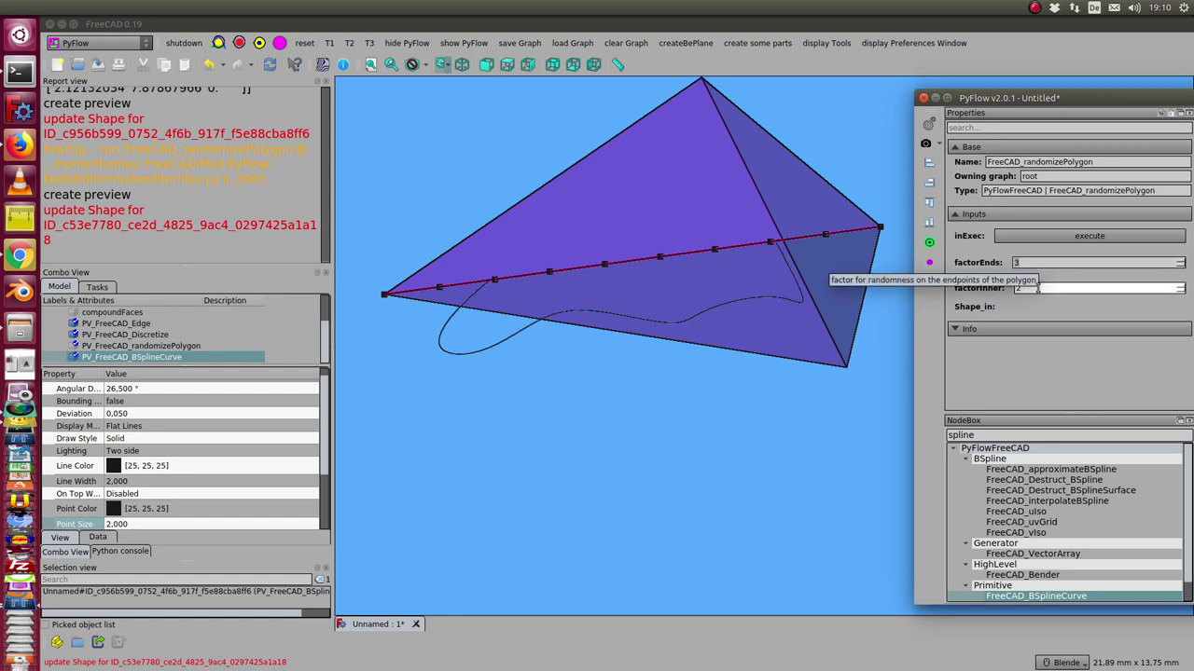
# Set randomizePolygon's factorInner to 4 and examine the spline beside the tetrahedron edge from other directions
pyautogui.scroll(3, 1042, 289)
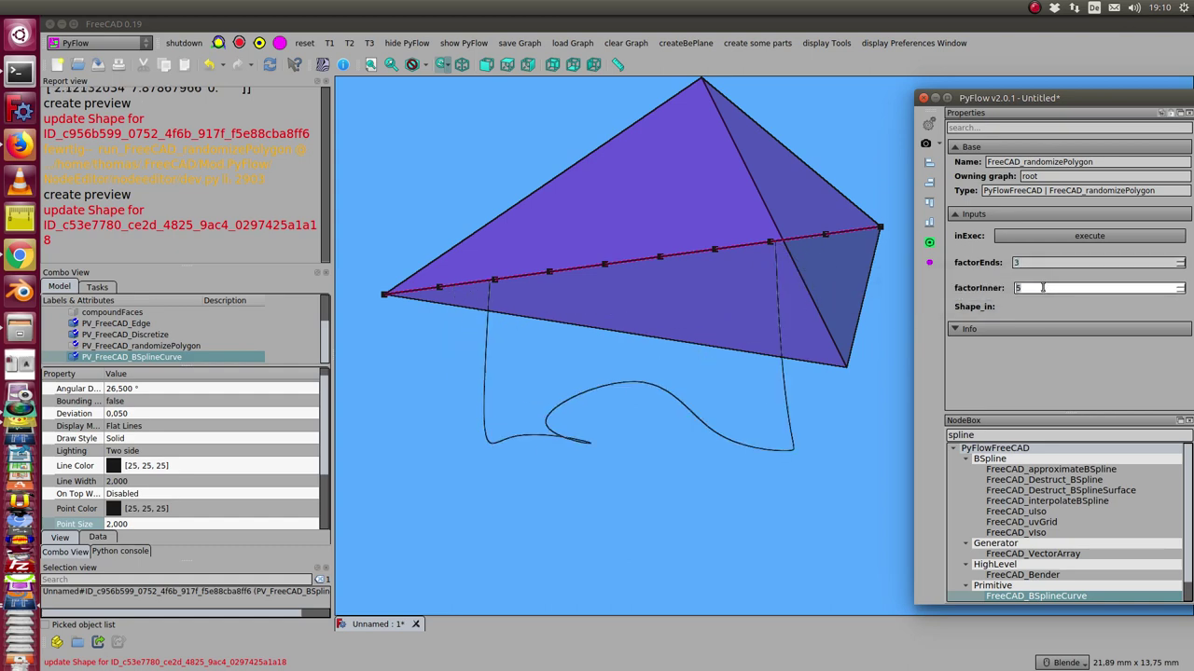
pyautogui.scroll(-1, 1043, 288)
pyautogui.moveTo(651, 512); pyautogui.dragTo(624, 532, button='middle')
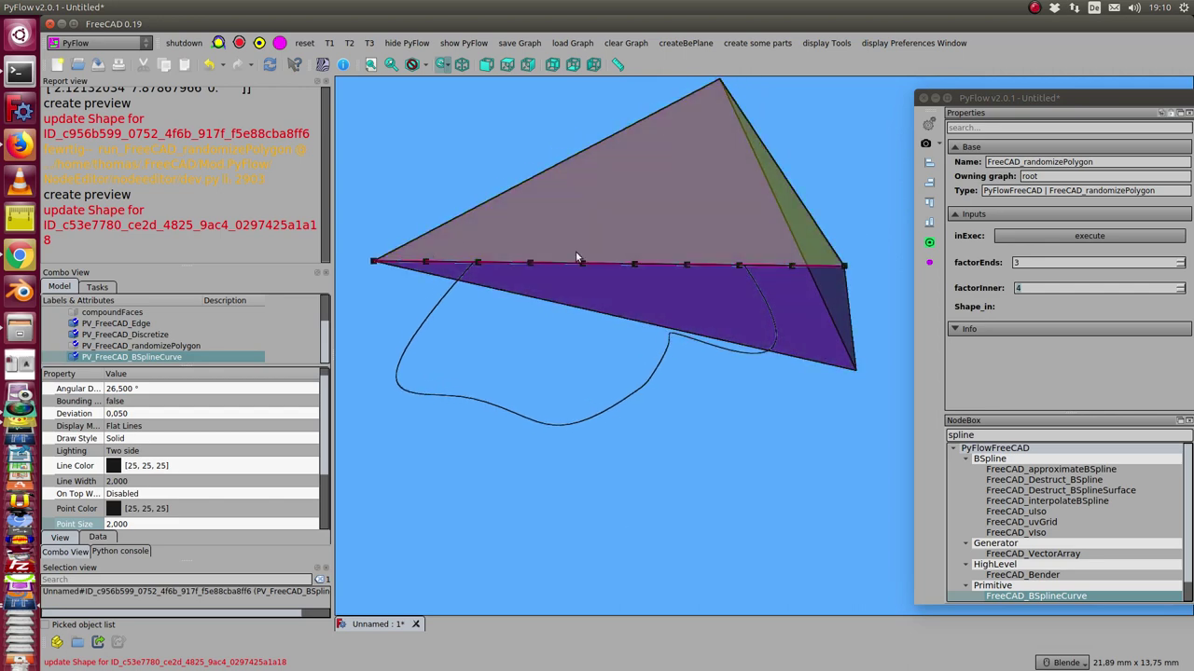
pyautogui.moveTo(895, 174); pyautogui.dragTo(861, 288, button='middle')
pyautogui.scroll(-4, 859, 288)
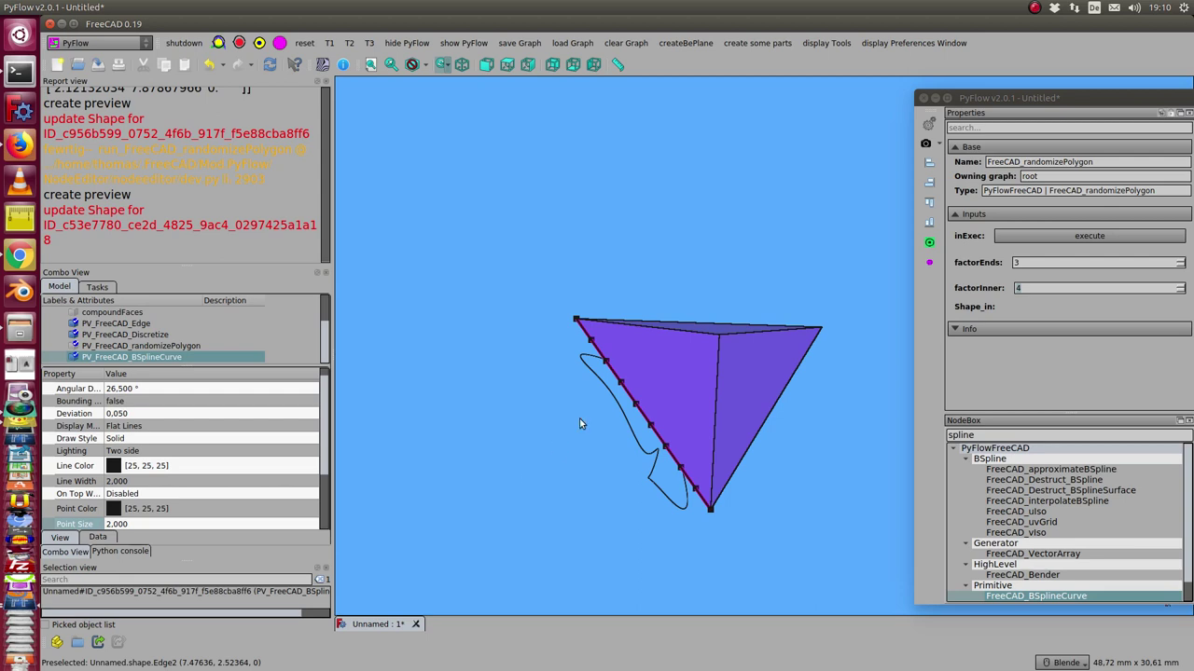